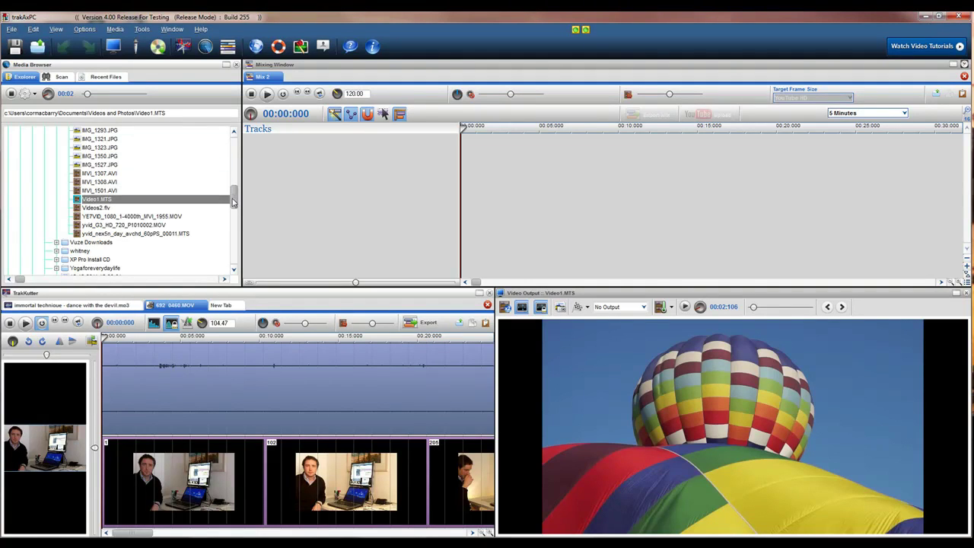
Step: Play Video1.MTS in the Video Output preview, then pause it
{"action": "left_click_drag", "start_coordinate": [233, 197], "coordinate": [233, 199]}
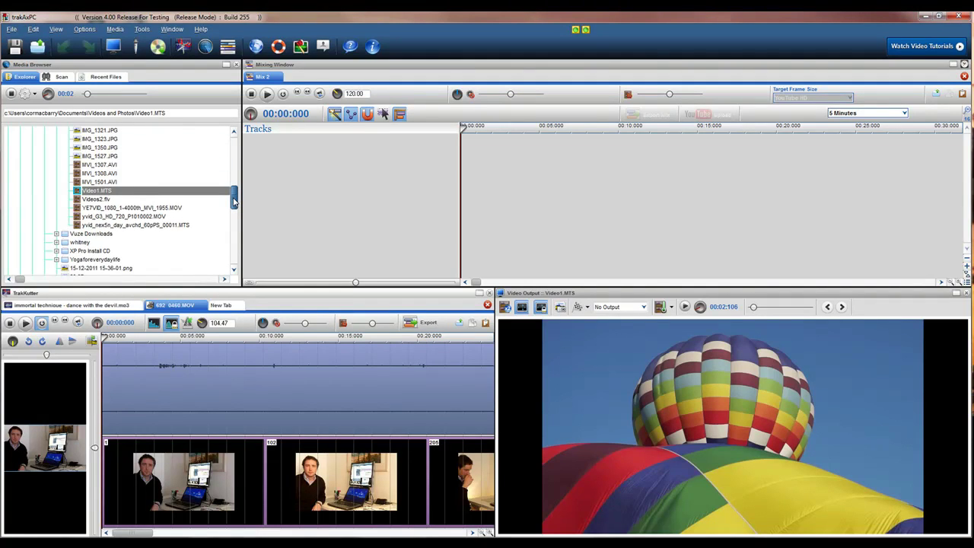
{"action": "scroll", "coordinate": [233, 199], "scroll_direction": "up", "scroll_amount": 2}
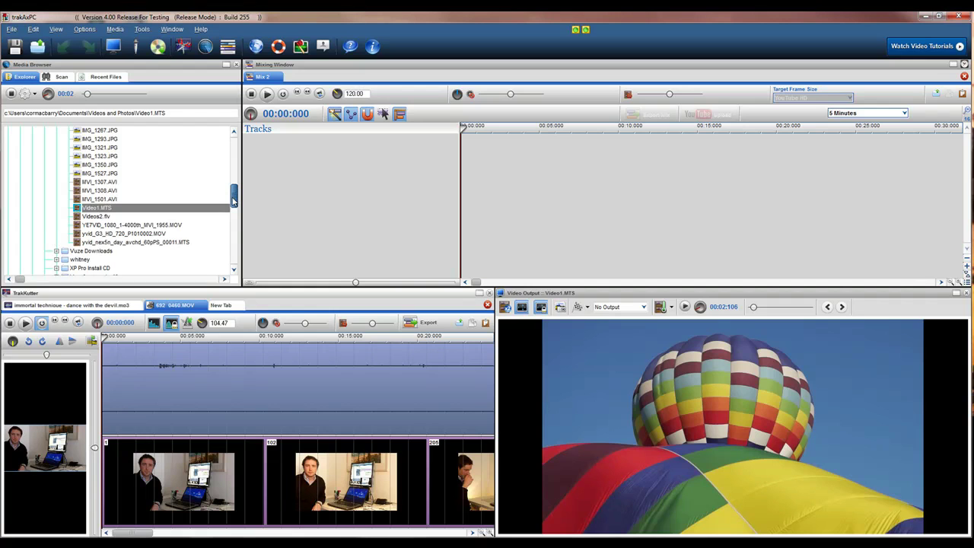
{"action": "left_click_drag", "start_coordinate": [234, 200], "coordinate": [235, 194]}
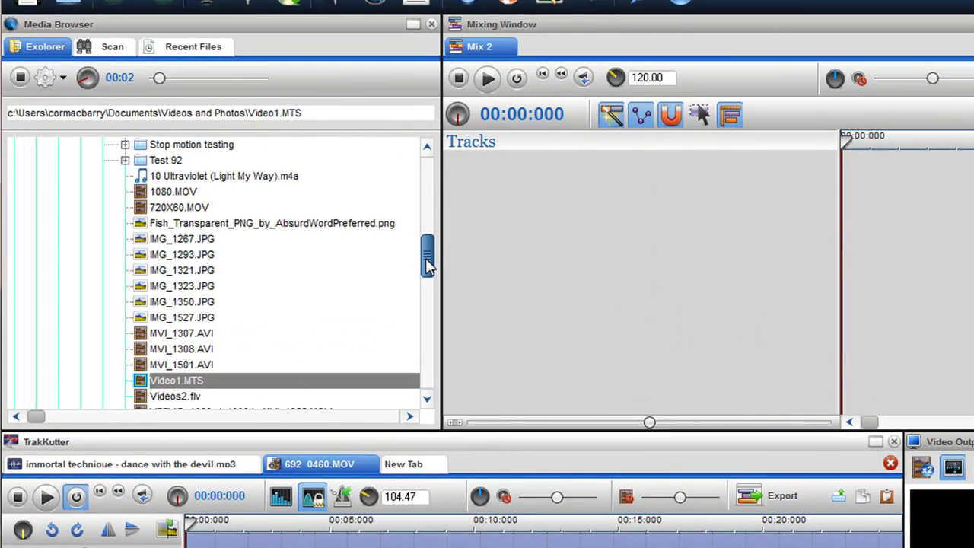
{"action": "left_click_drag", "start_coordinate": [425, 264], "coordinate": [427, 270]}
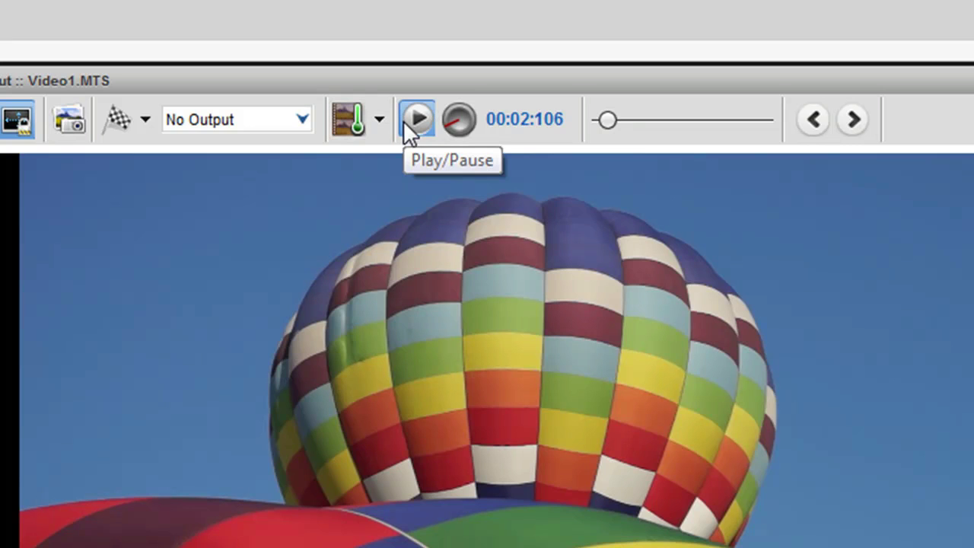
{"action": "left_click", "coordinate": [405, 120]}
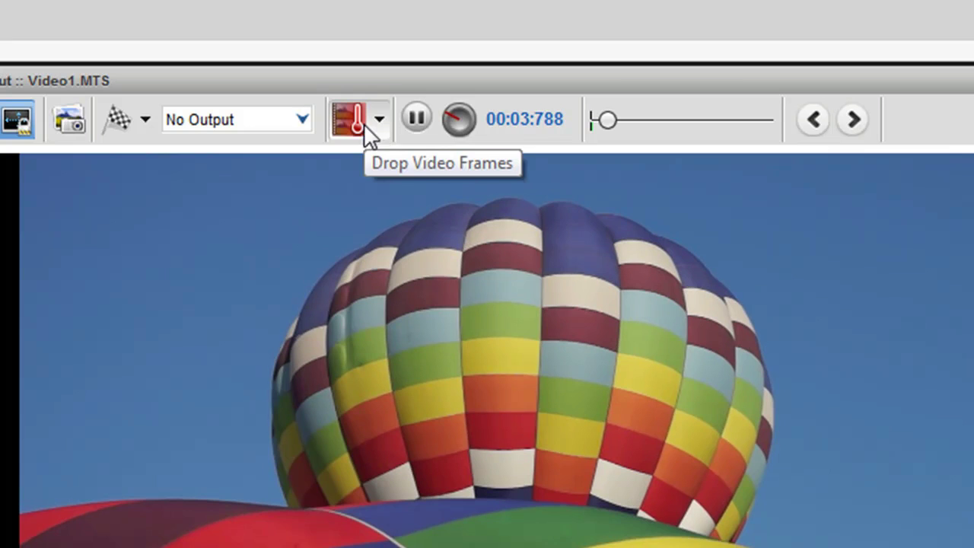
{"action": "left_click", "coordinate": [417, 120]}
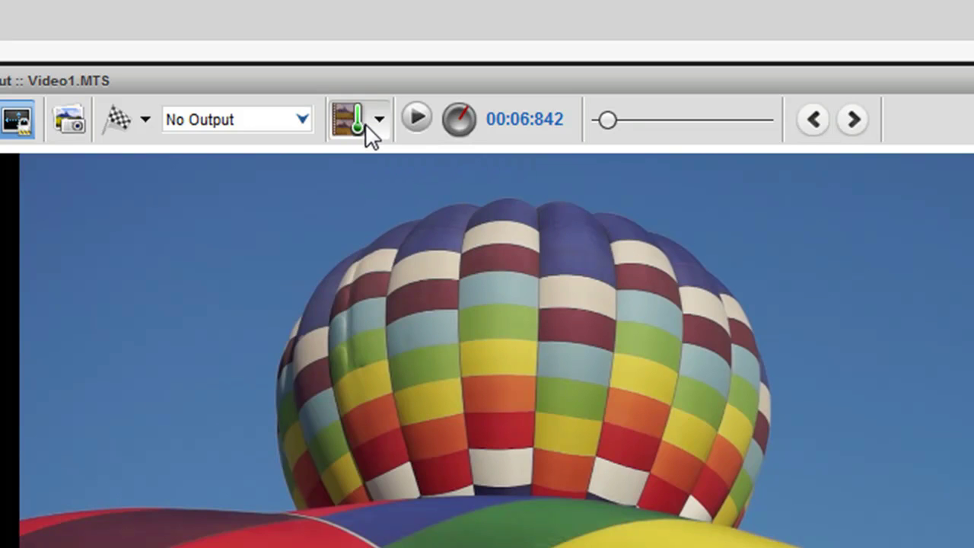
Step: Resume playback and set Drop Video Frames close to Best Performance
{"action": "left_click", "coordinate": [418, 121]}
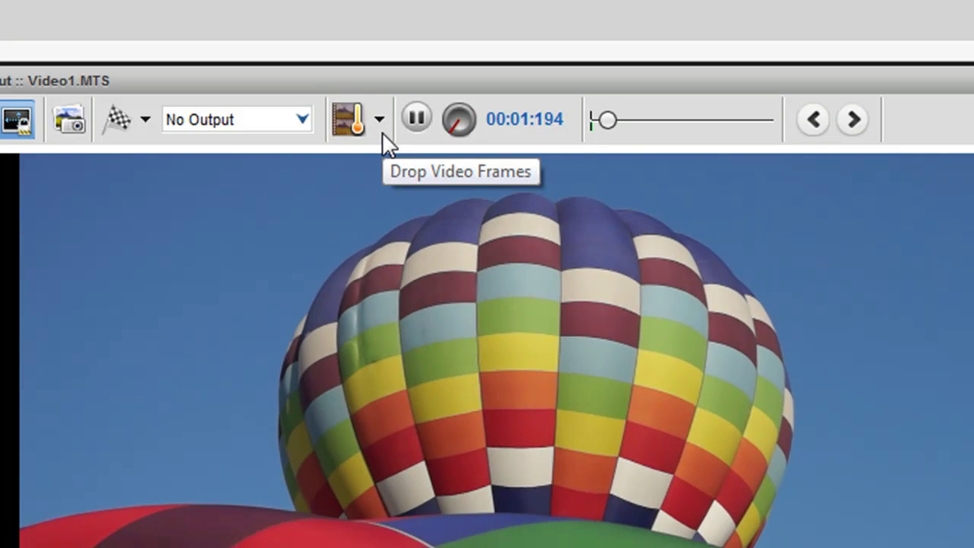
{"action": "left_click", "coordinate": [382, 132]}
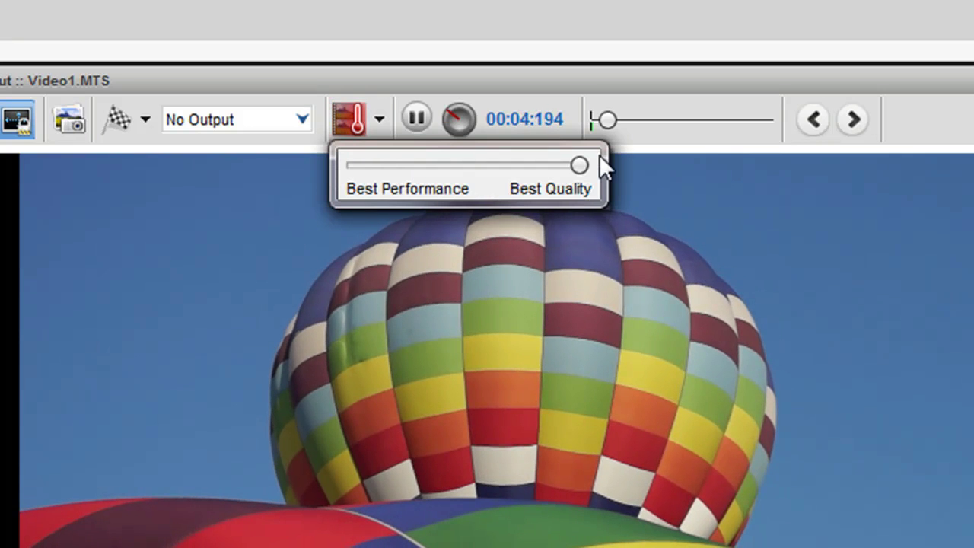
{"action": "left_click_drag", "start_coordinate": [585, 161], "coordinate": [346, 167]}
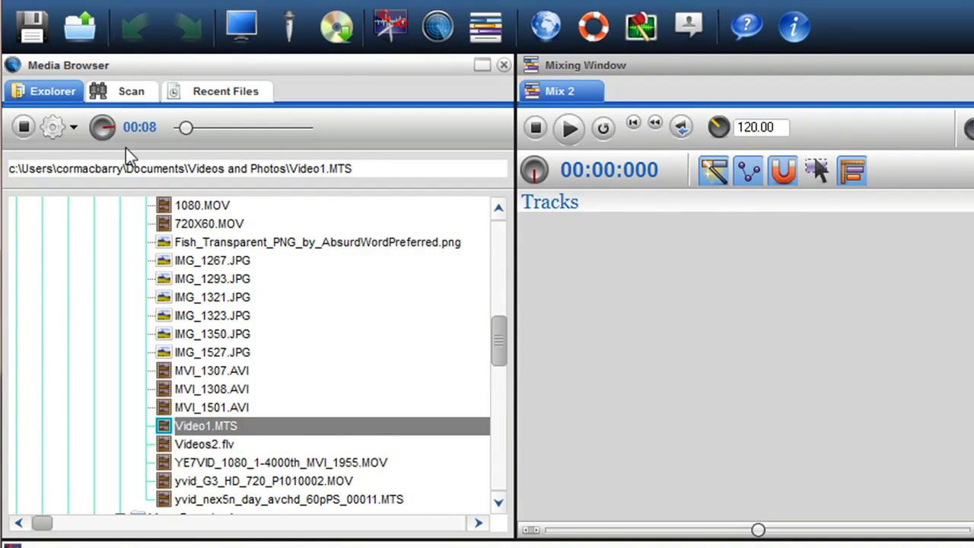
Step: Lower the Media Browser preview value from 00:08 to 00:04
{"action": "left_click", "coordinate": [104, 133]}
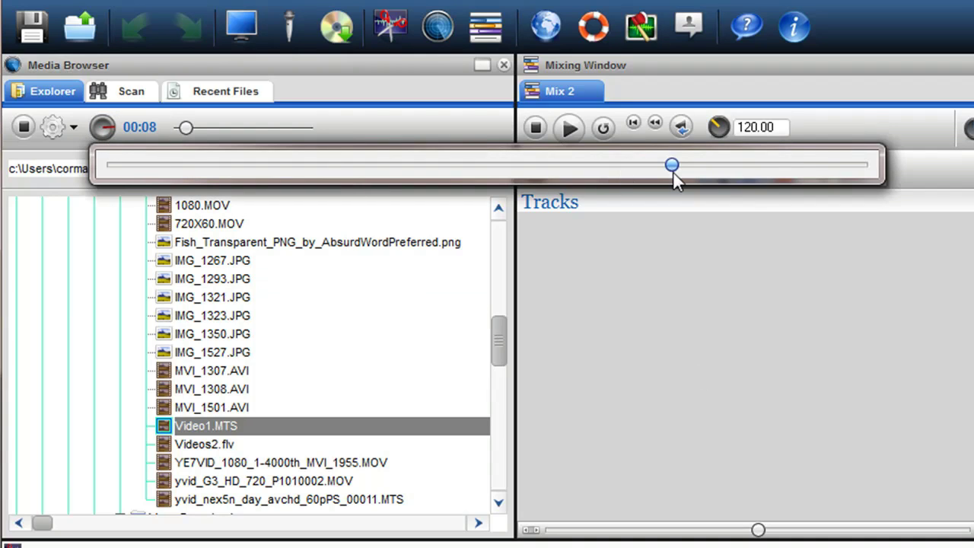
{"action": "left_click_drag", "start_coordinate": [673, 174], "coordinate": [199, 177]}
{"action": "left_click_drag", "start_coordinate": [856, 164], "coordinate": [594, 163]}
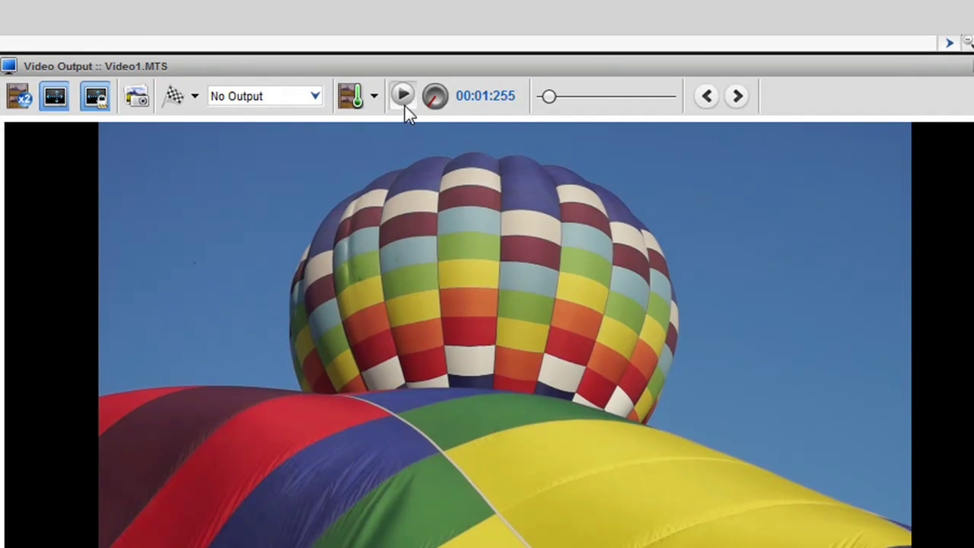
Step: Play the video with a faster playback speed, pausing and resuming it
{"action": "left_click", "coordinate": [404, 101]}
{"action": "left_click", "coordinate": [449, 105]}
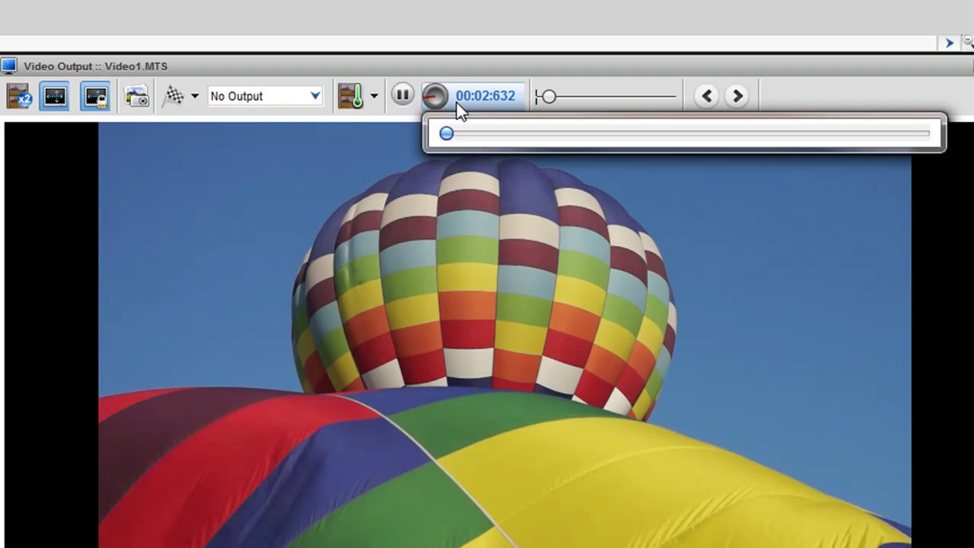
{"action": "left_click_drag", "start_coordinate": [446, 133], "coordinate": [585, 133]}
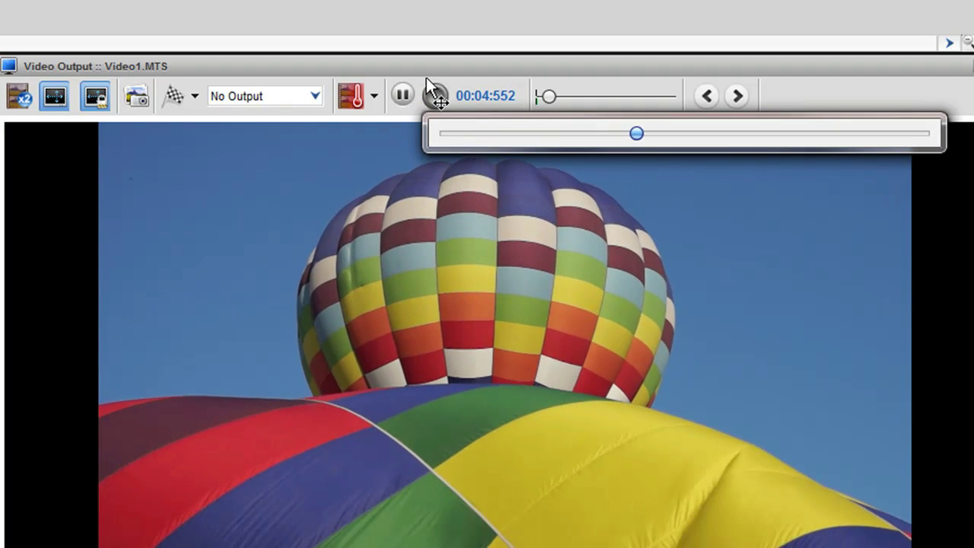
{"action": "left_click", "coordinate": [404, 95]}
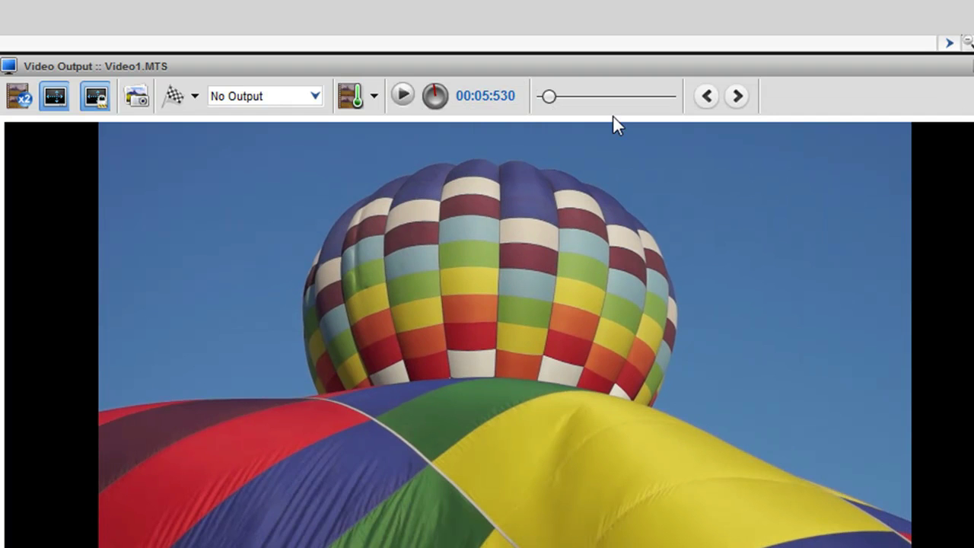
{"action": "left_click", "coordinate": [404, 96]}
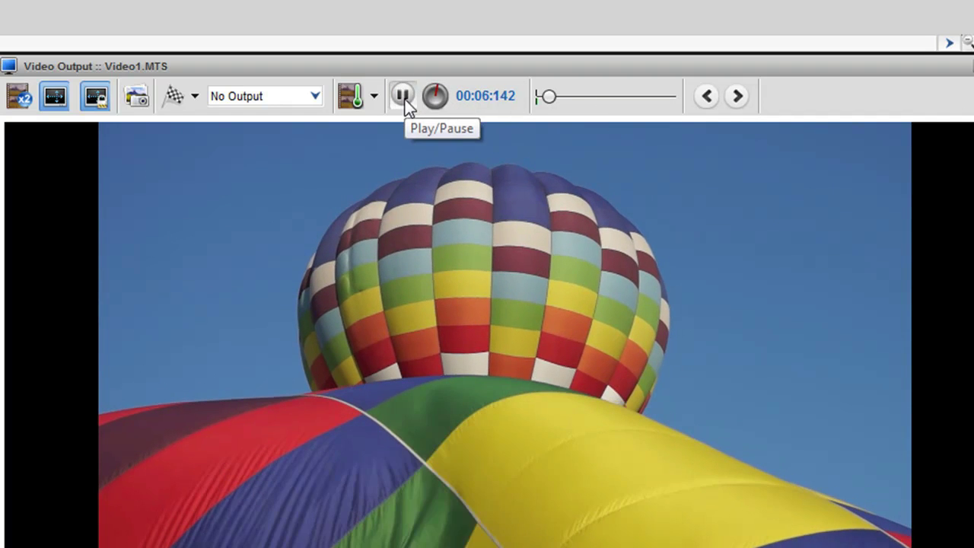
{"action": "left_click", "coordinate": [404, 96]}
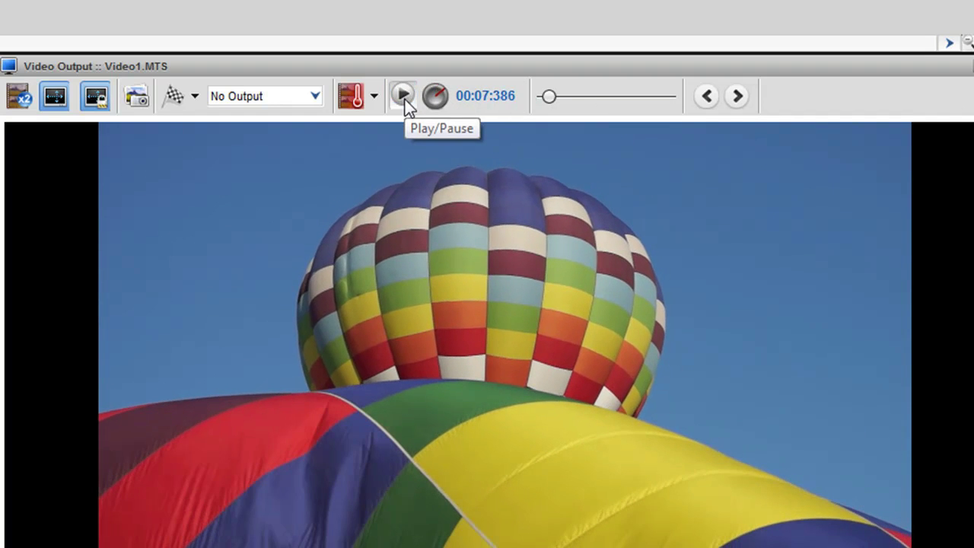
{"action": "left_click", "coordinate": [432, 97]}
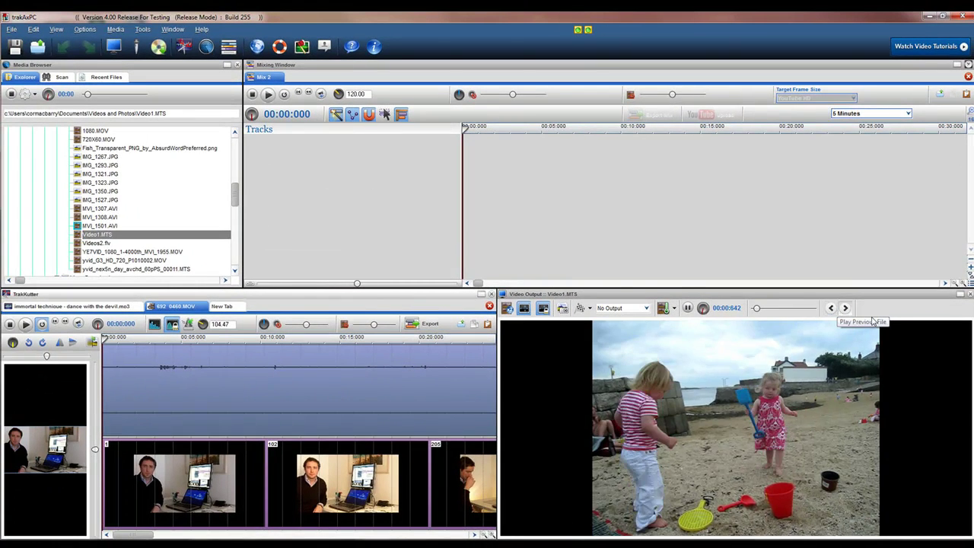
{"action": "left_click", "coordinate": [959, 294]}
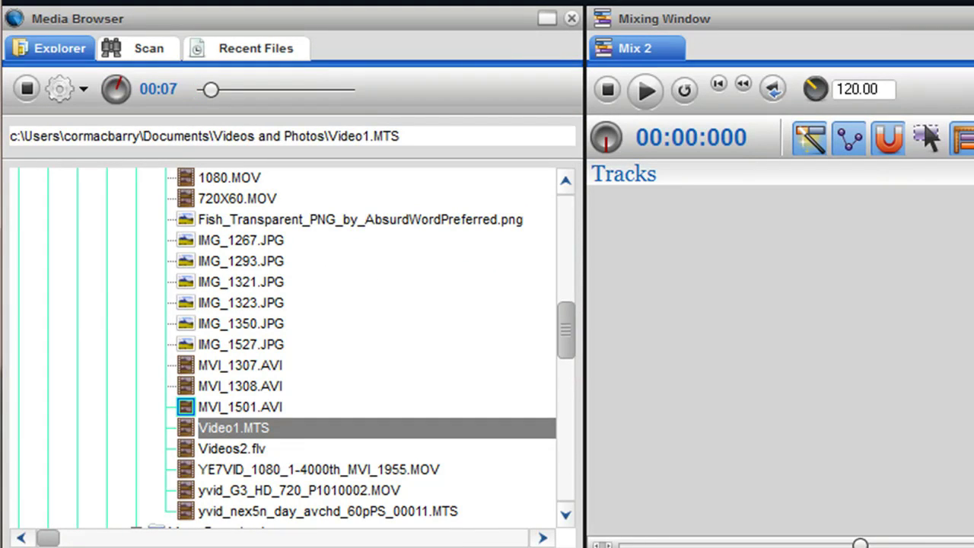
{"action": "scroll", "coordinate": [492, 276], "scroll_direction": "up", "scroll_amount": 4}
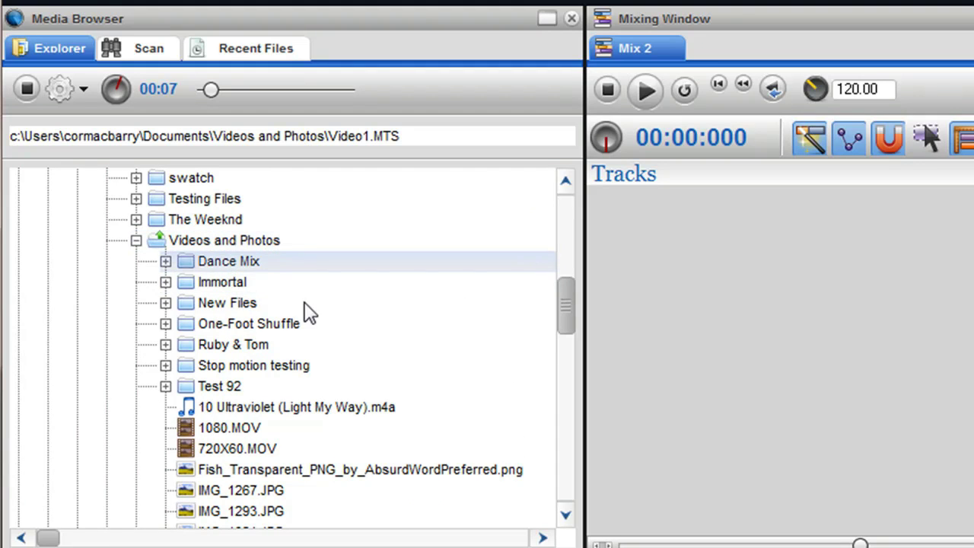
{"action": "right_click", "coordinate": [247, 239]}
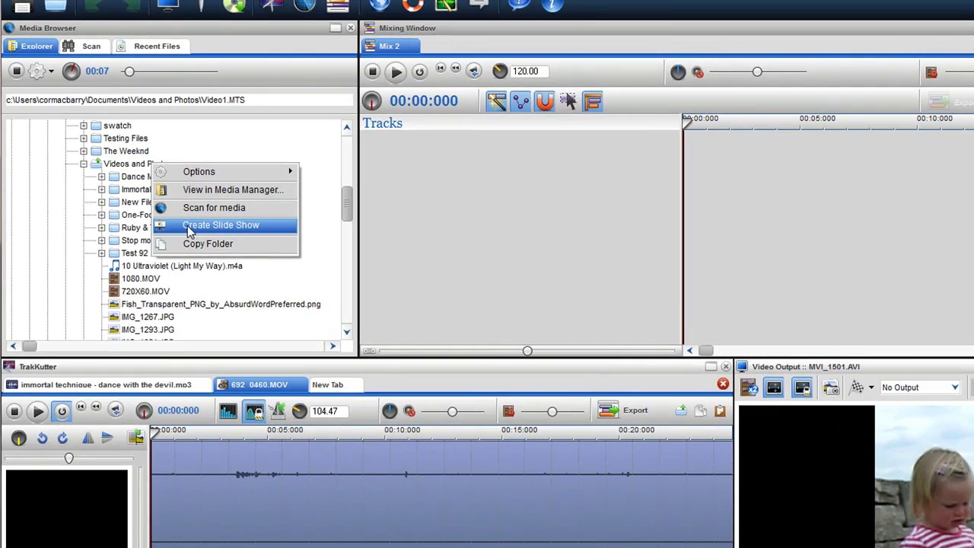
{"action": "left_click", "coordinate": [320, 340]}
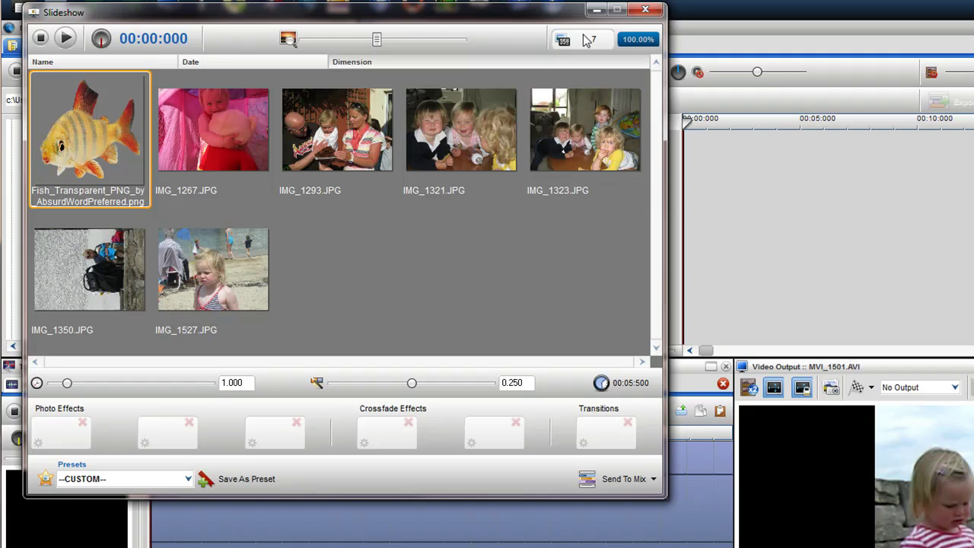
{"action": "left_click", "coordinate": [645, 9]}
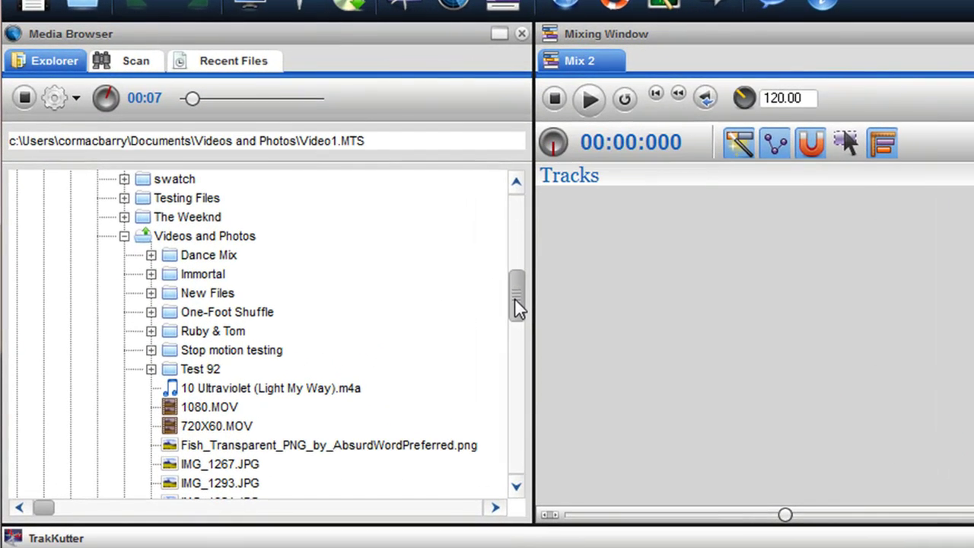
Step: Show the scanned media as thumbnails, glance at recent files, then return to thumbnails
{"action": "left_click", "coordinate": [133, 61]}
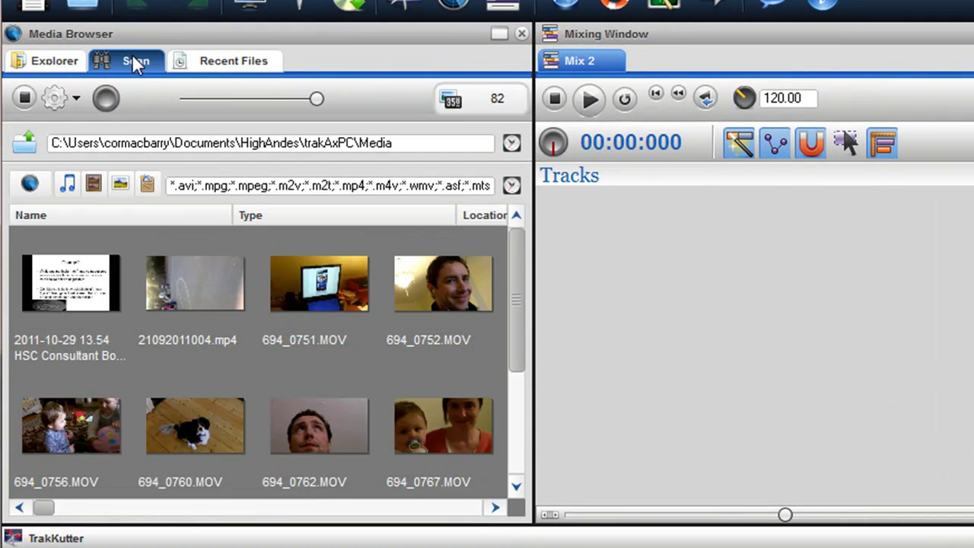
{"action": "scroll", "coordinate": [325, 344], "scroll_direction": "down", "scroll_amount": 2}
{"action": "scroll", "coordinate": [326, 344], "scroll_direction": "up", "scroll_amount": 2}
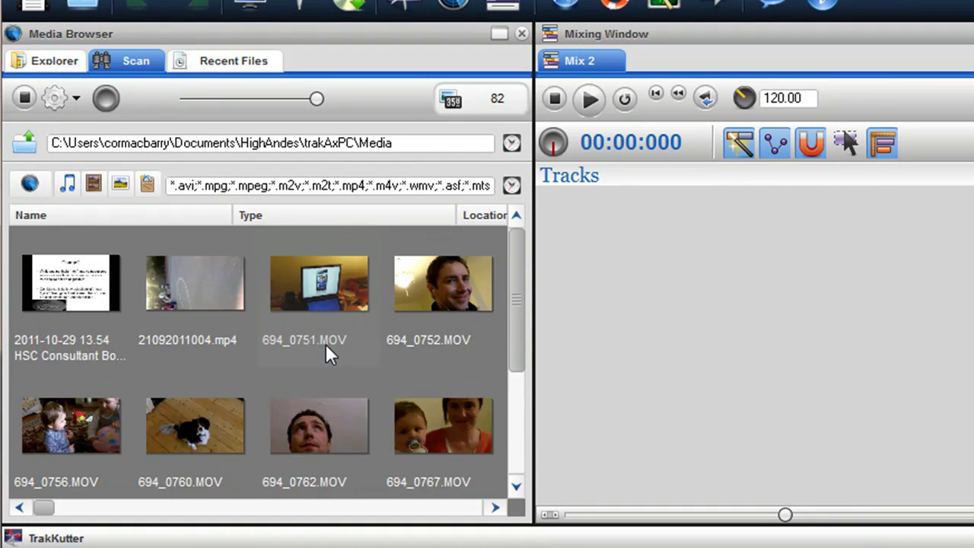
{"action": "left_click", "coordinate": [199, 53]}
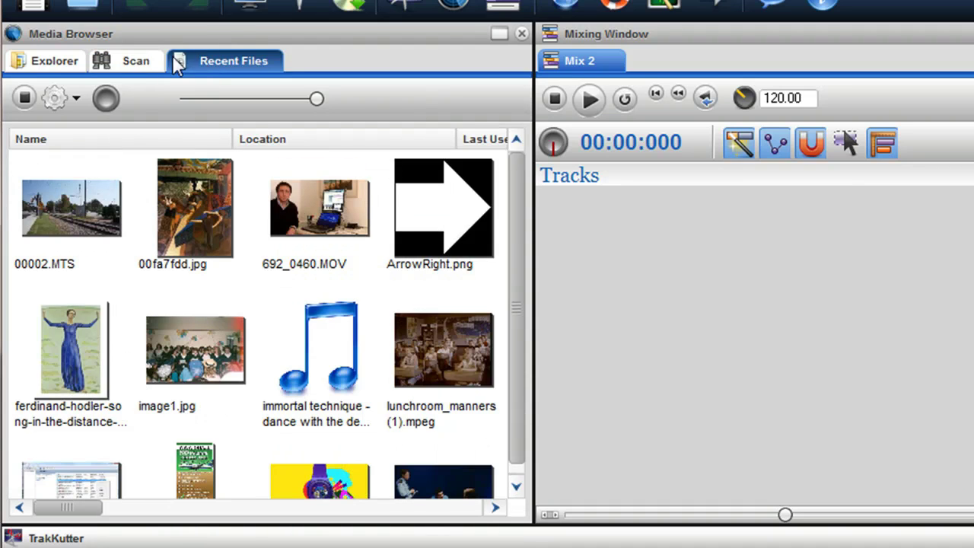
{"action": "left_click", "coordinate": [125, 71]}
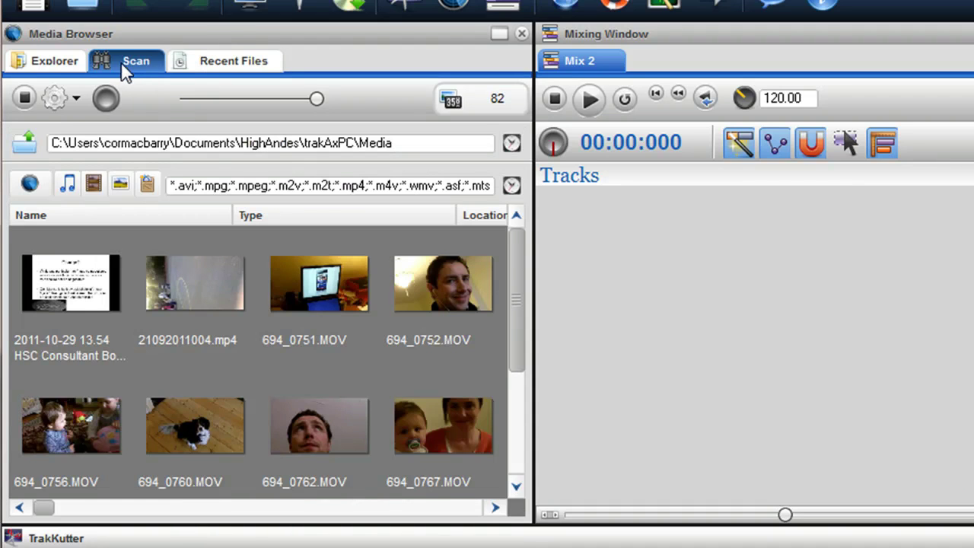
Step: Switch the thumbnail grid to Medium, then Large Icons, and return to the Explorer tree
{"action": "right_click", "coordinate": [255, 242]}
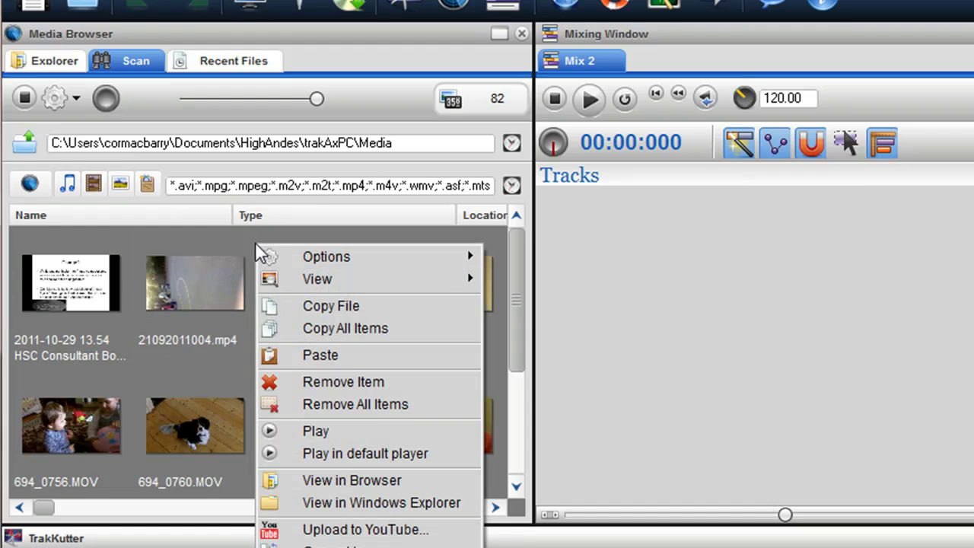
{"action": "mouse_move", "coordinate": [303, 283]}
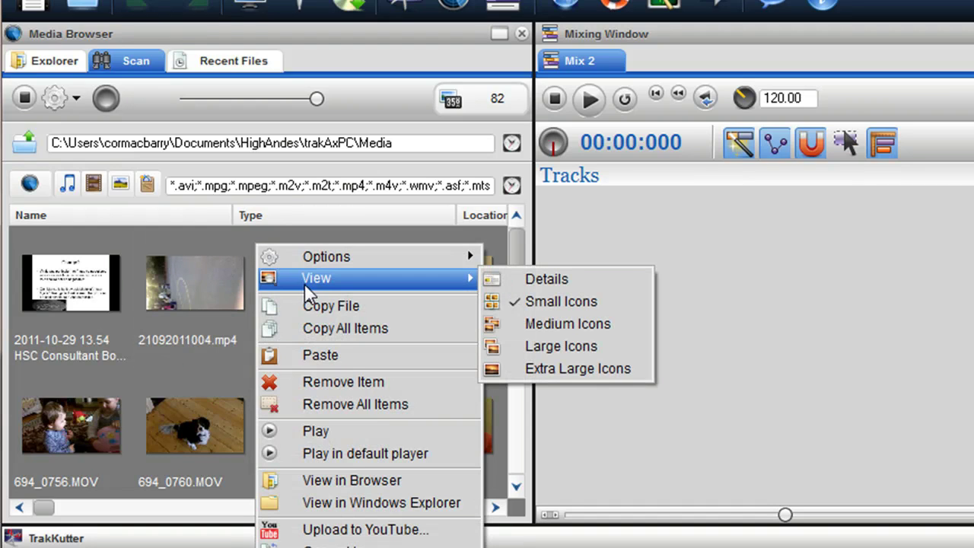
{"action": "left_click", "coordinate": [522, 325]}
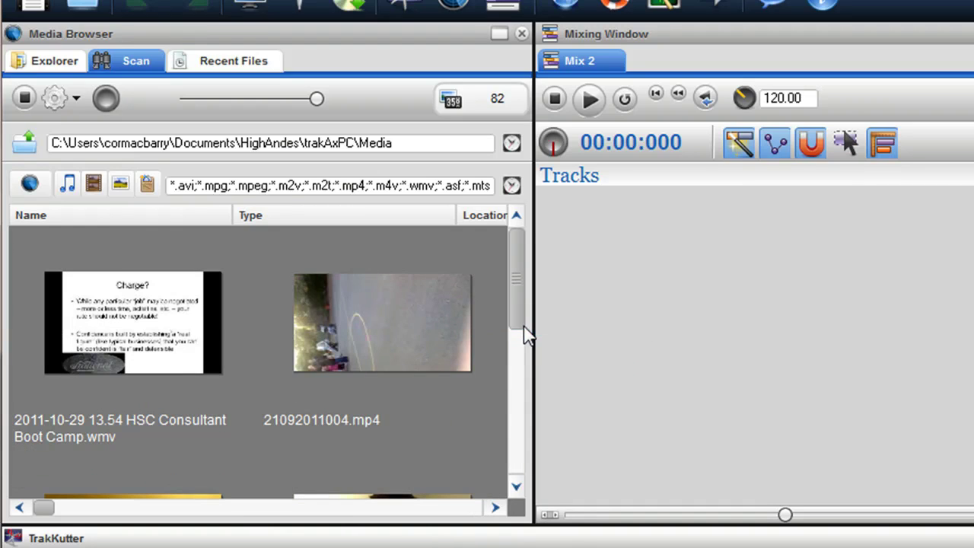
{"action": "right_click", "coordinate": [364, 257]}
{"action": "mouse_move", "coordinate": [428, 296]}
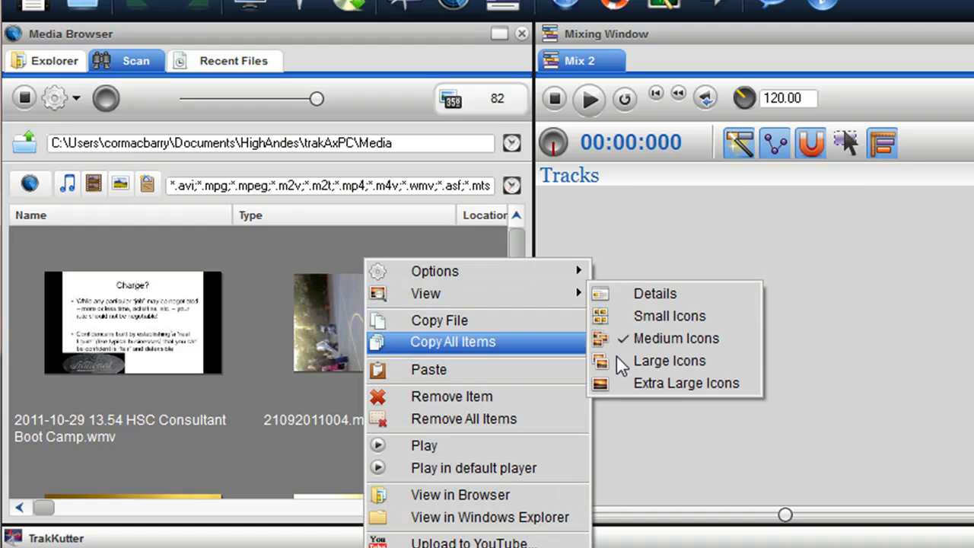
{"action": "left_click", "coordinate": [637, 362]}
{"action": "right_click", "coordinate": [437, 298]}
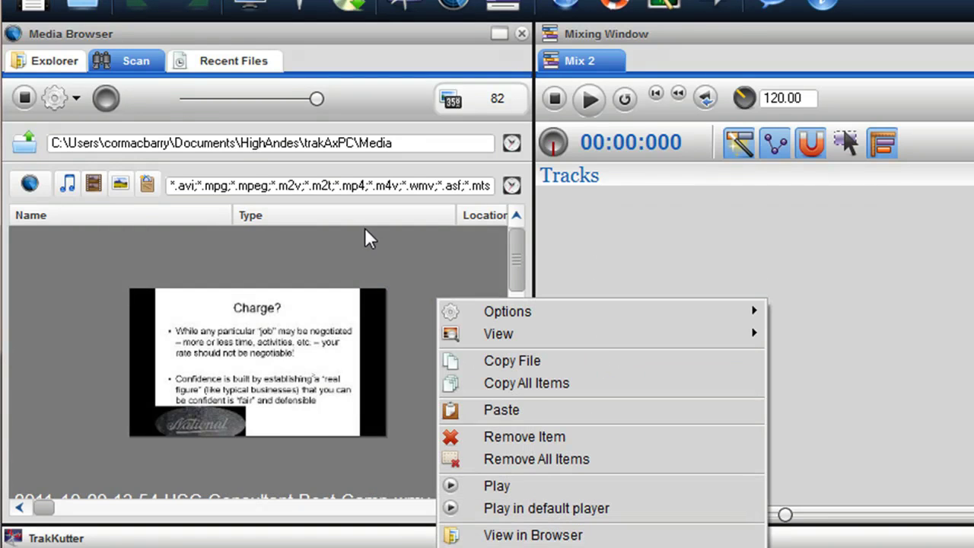
{"action": "left_click", "coordinate": [40, 64]}
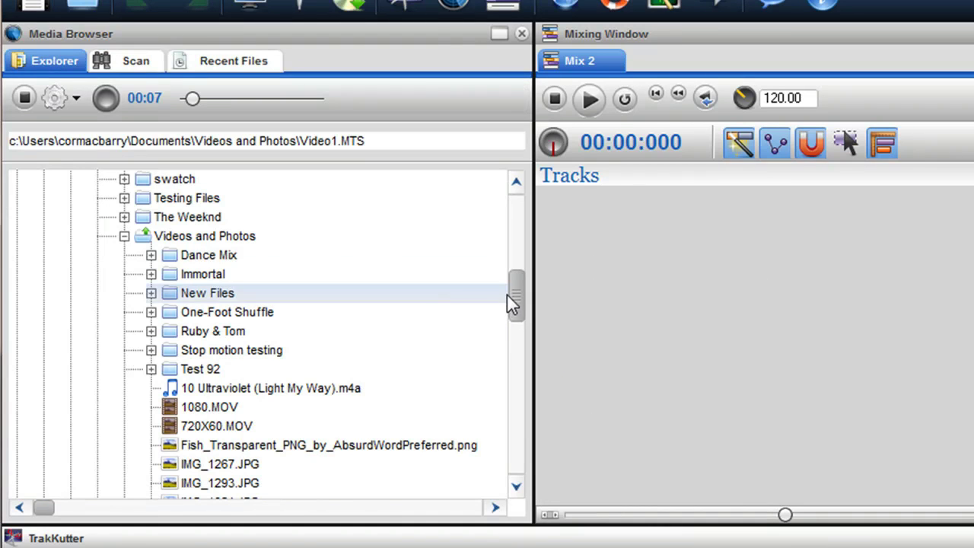
Step: Expand HIGHANDES-PC's C drive through Users into Public, then collapse Users again
{"action": "left_click_drag", "start_coordinate": [514, 301], "coordinate": [505, 211]}
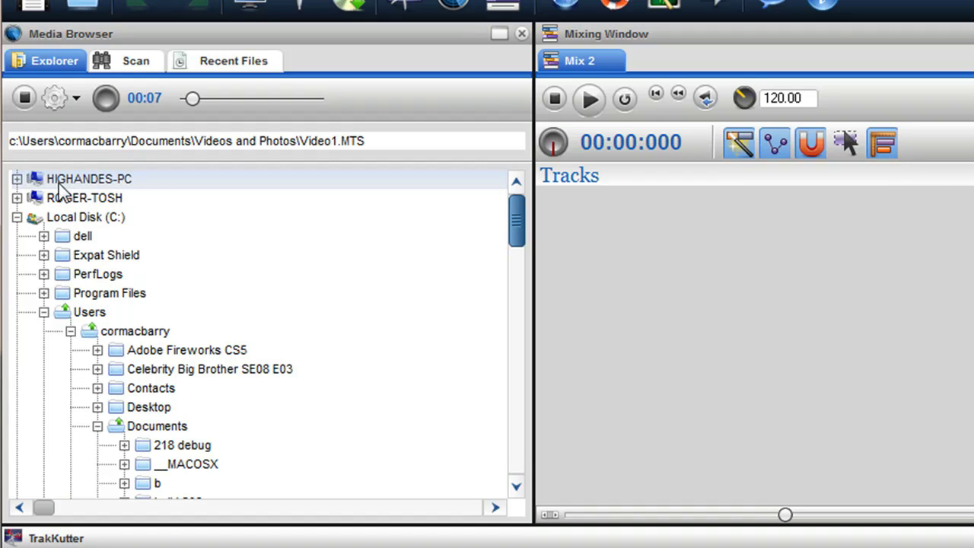
{"action": "left_click", "coordinate": [18, 180]}
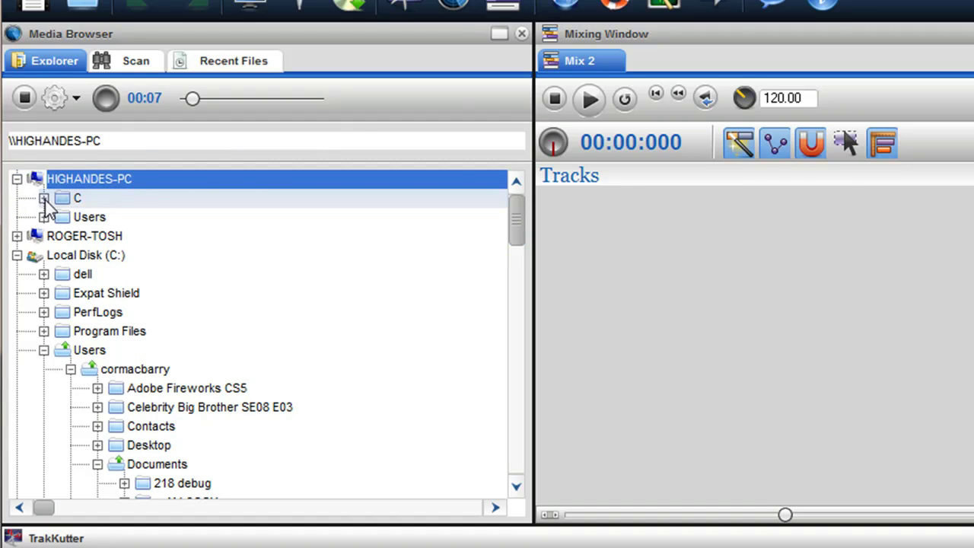
{"action": "left_click", "coordinate": [44, 199]}
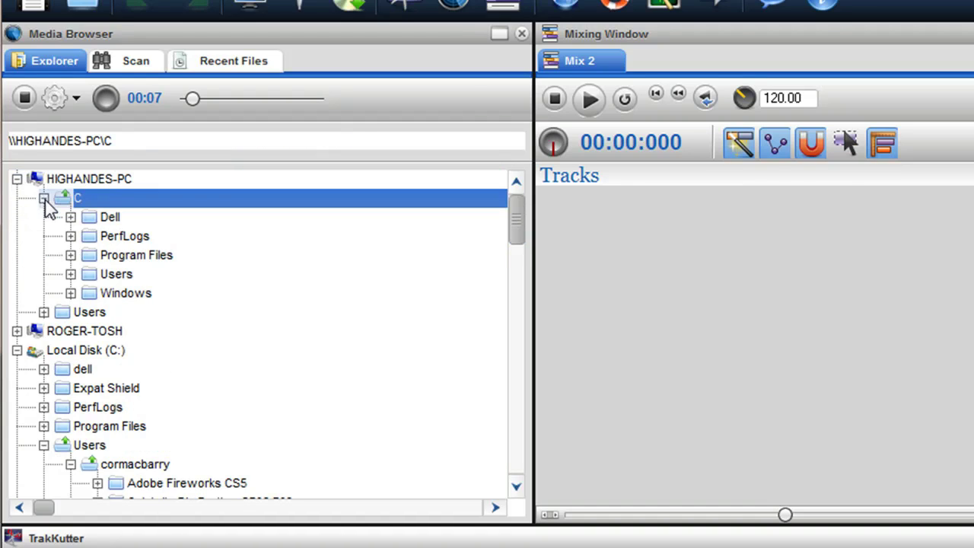
{"action": "left_click", "coordinate": [70, 274]}
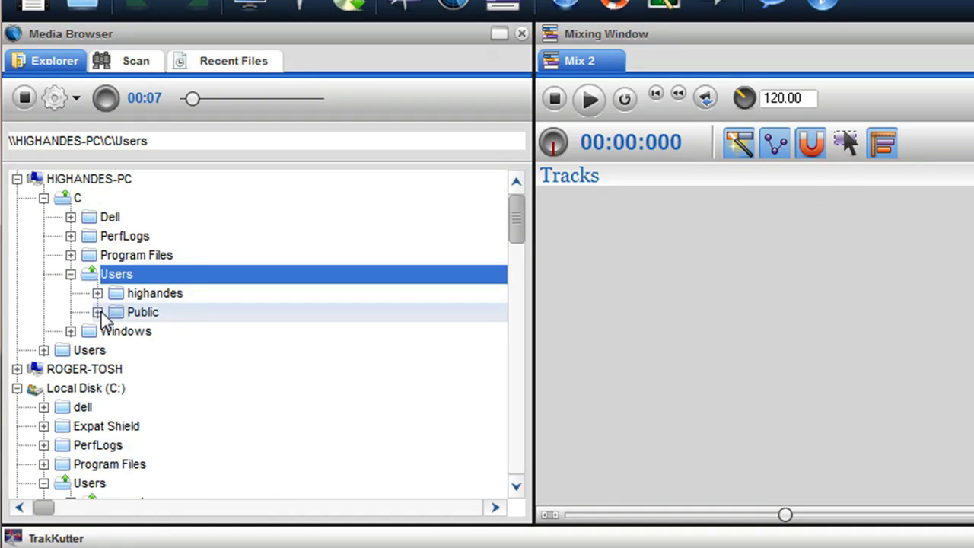
{"action": "left_click", "coordinate": [98, 311]}
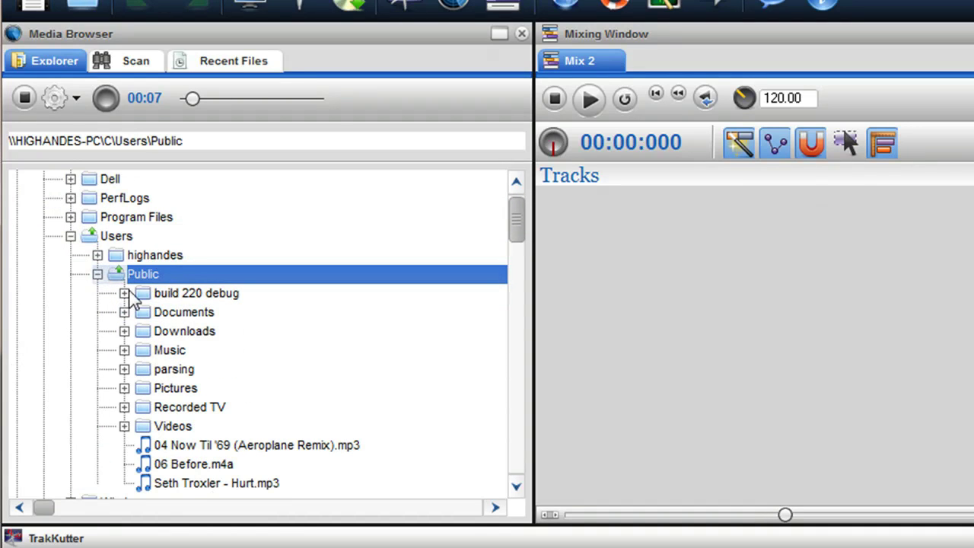
{"action": "scroll", "coordinate": [216, 351], "scroll_direction": "down", "scroll_amount": 2}
{"action": "scroll", "coordinate": [216, 351], "scroll_direction": "up", "scroll_amount": 3}
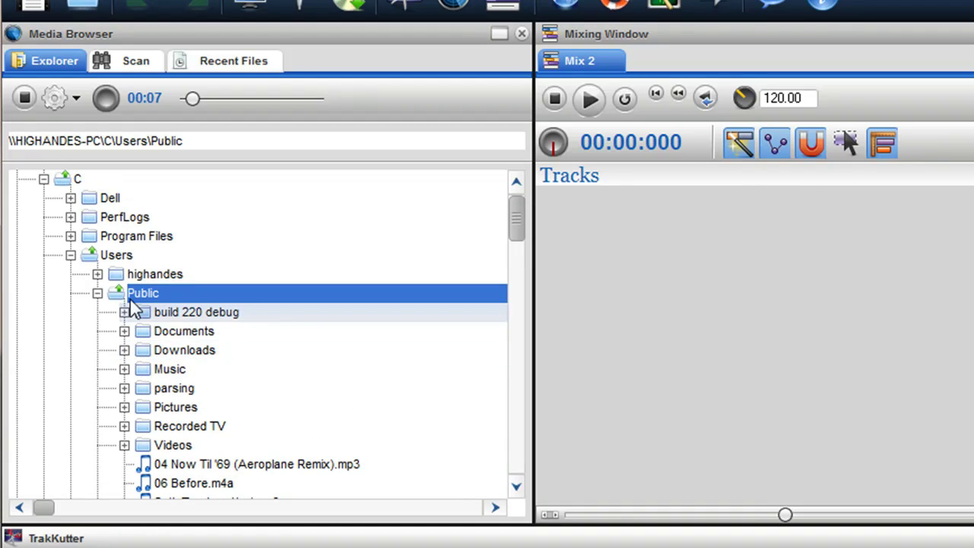
{"action": "left_click", "coordinate": [70, 255]}
{"action": "scroll", "coordinate": [81, 270], "scroll_direction": "up", "scroll_amount": 1}
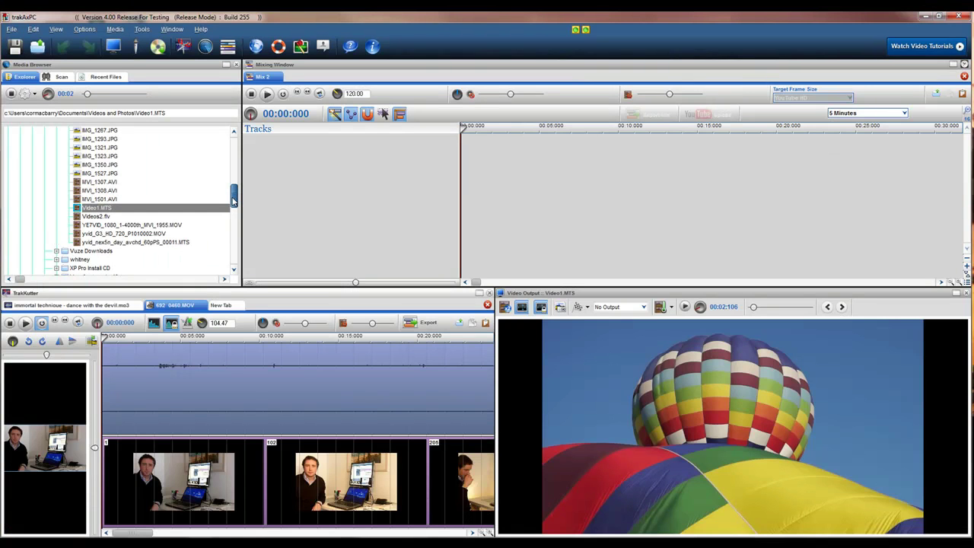
Step: Scroll the Explorer tree up to reveal the Videos and Photos subfolders like Ruby & Tom
{"action": "left_click_drag", "start_coordinate": [233, 199], "coordinate": [233, 195]}
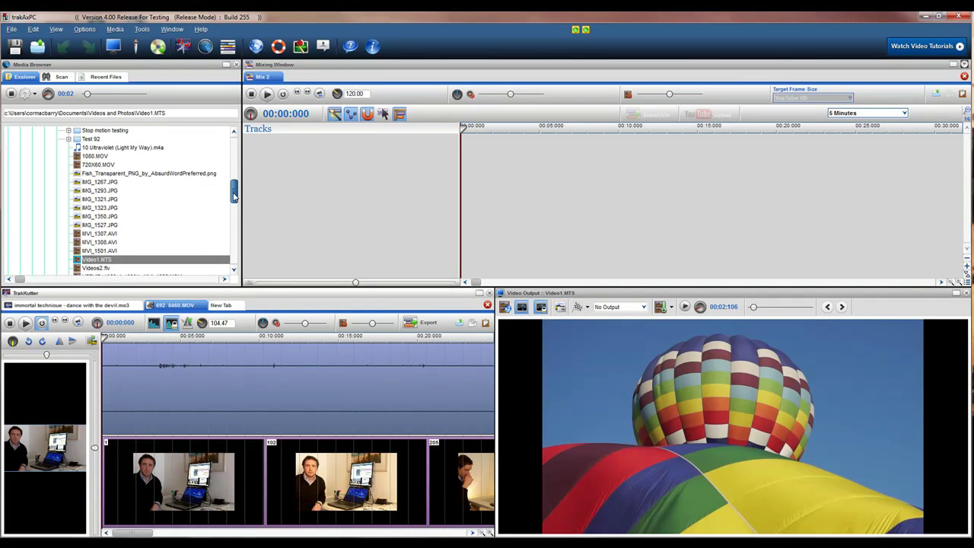
{"action": "left_click_drag", "start_coordinate": [235, 195], "coordinate": [235, 198]}
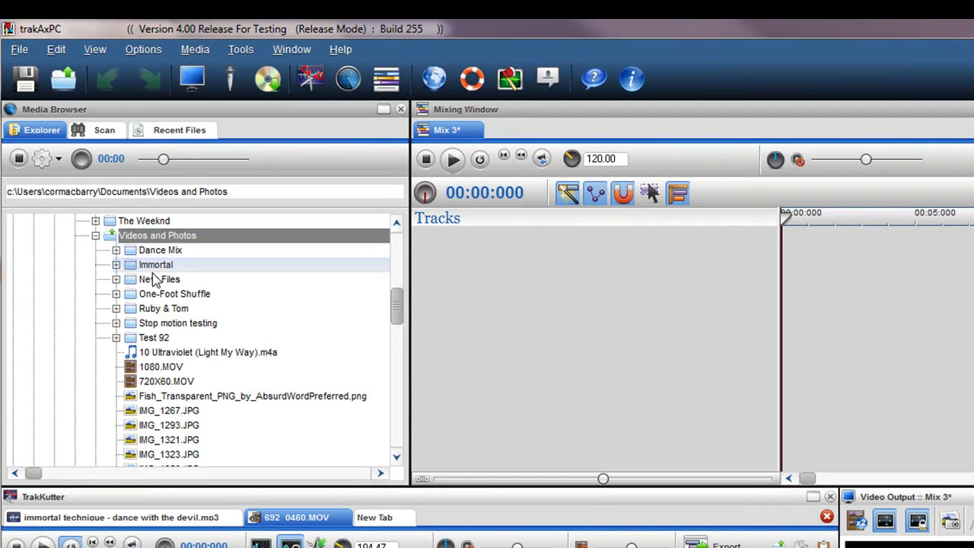
Step: View the Ruby & Tom folder in the Media Manager and shrink its window
{"action": "right_click", "coordinate": [158, 312]}
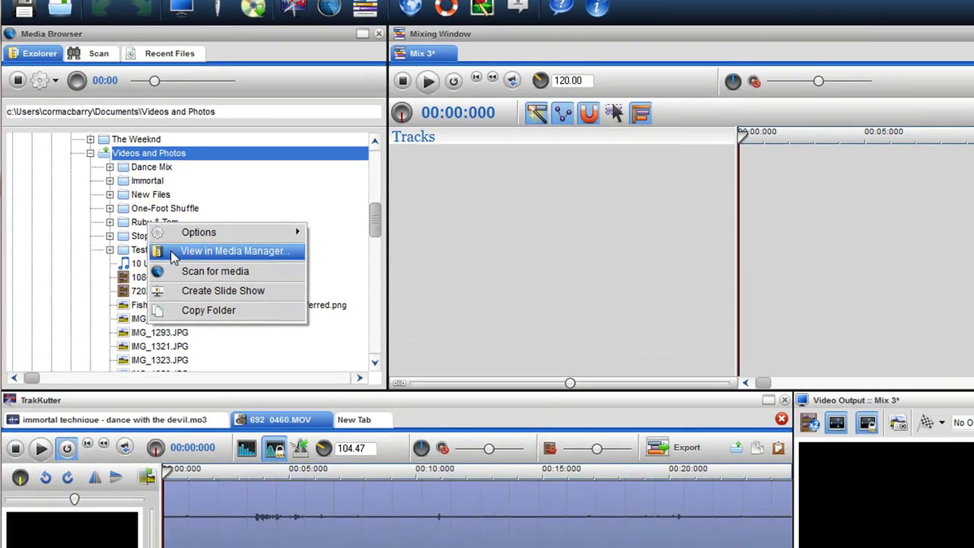
{"action": "left_click", "coordinate": [178, 339]}
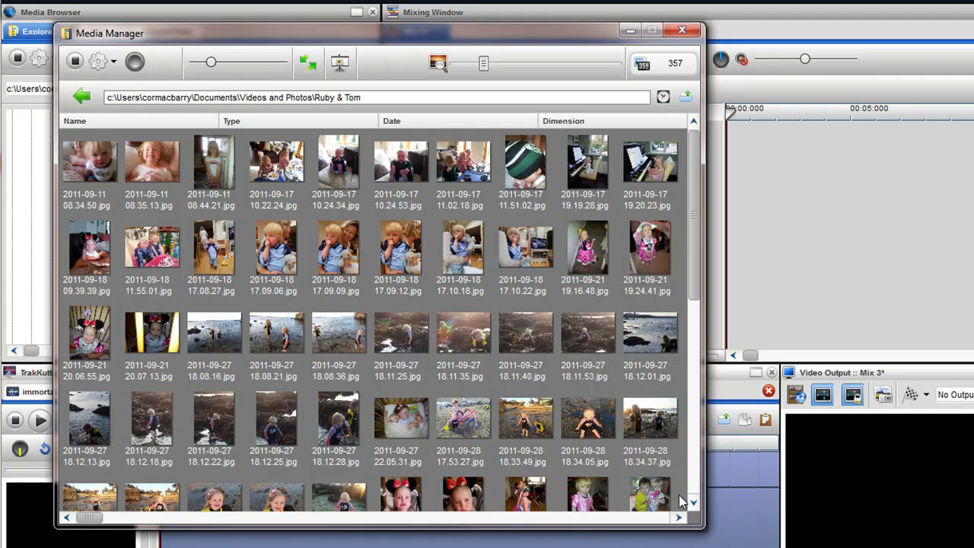
{"action": "left_click_drag", "start_coordinate": [700, 525], "coordinate": [637, 496]}
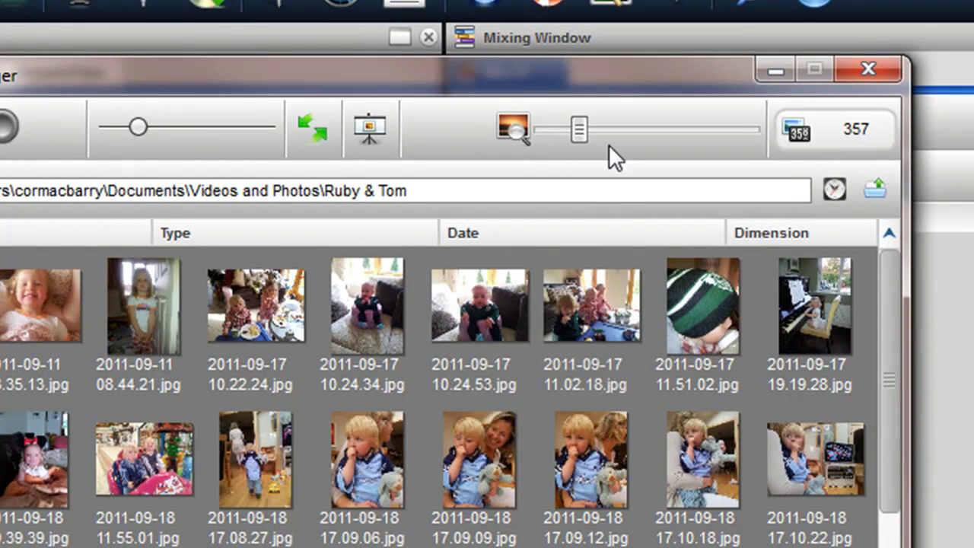
{"action": "left_click_drag", "start_coordinate": [580, 129], "coordinate": [753, 141]}
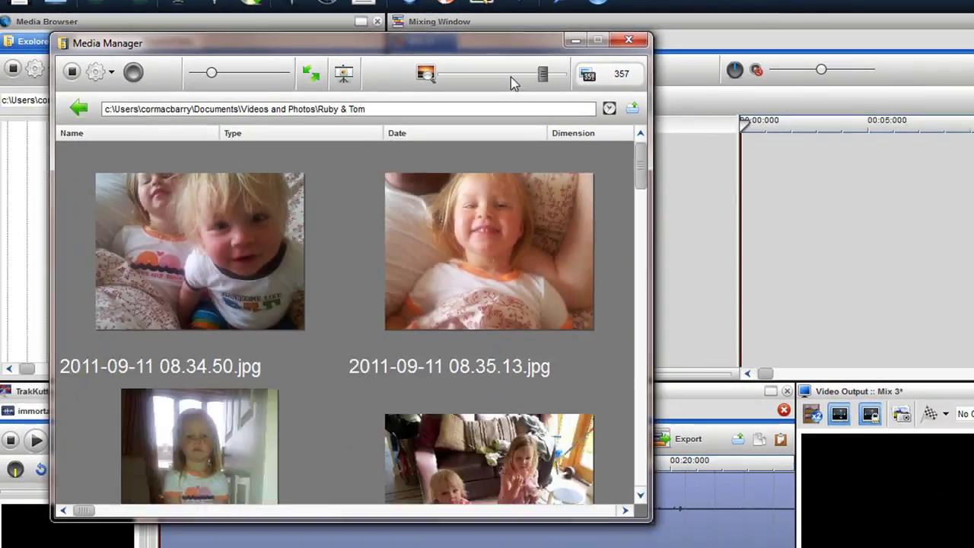
{"action": "left_click_drag", "start_coordinate": [511, 77], "coordinate": [462, 79]}
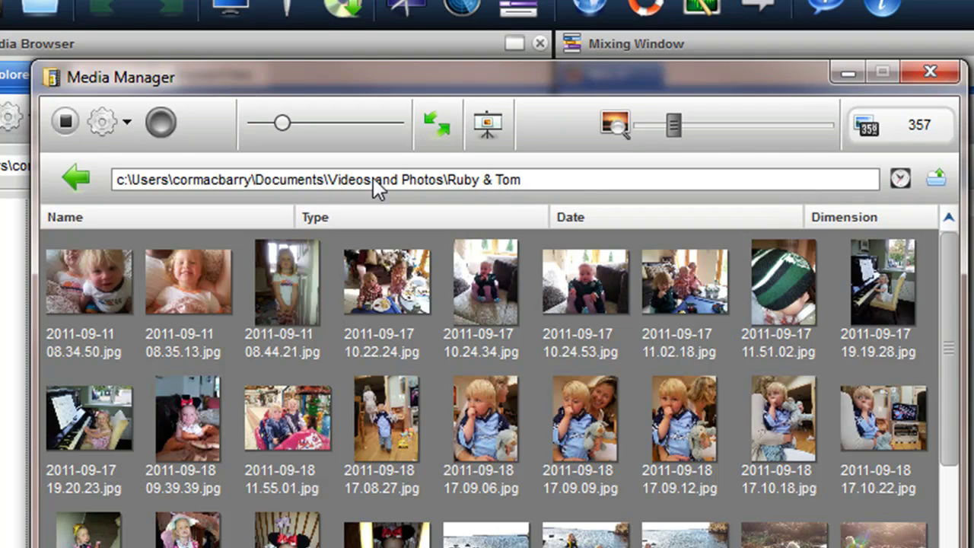
{"action": "left_click", "coordinate": [80, 182]}
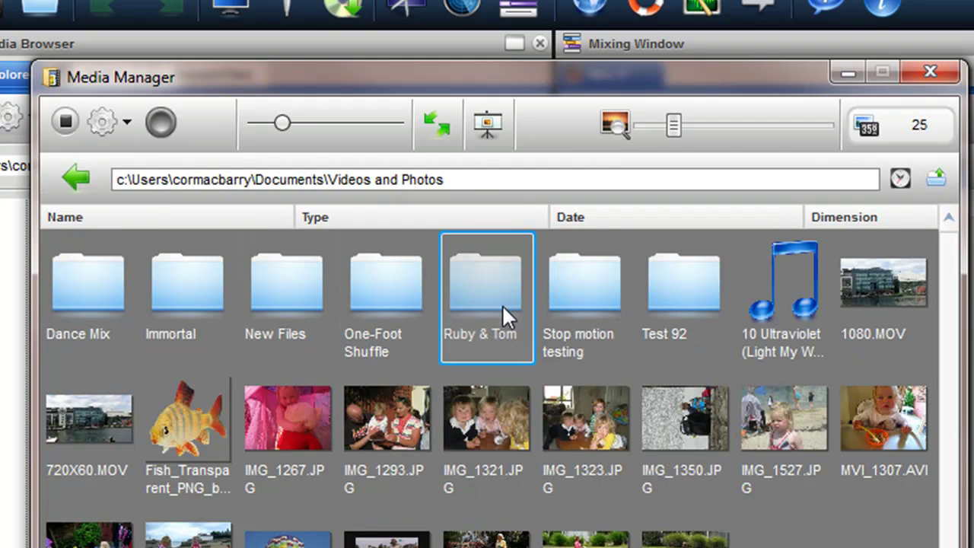
{"action": "double_click", "coordinate": [501, 303]}
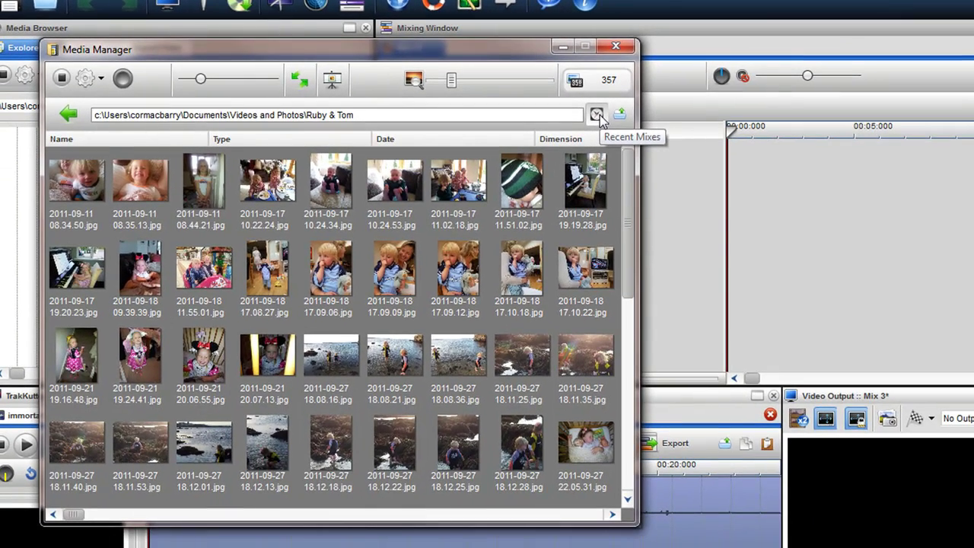
{"action": "left_click", "coordinate": [598, 115]}
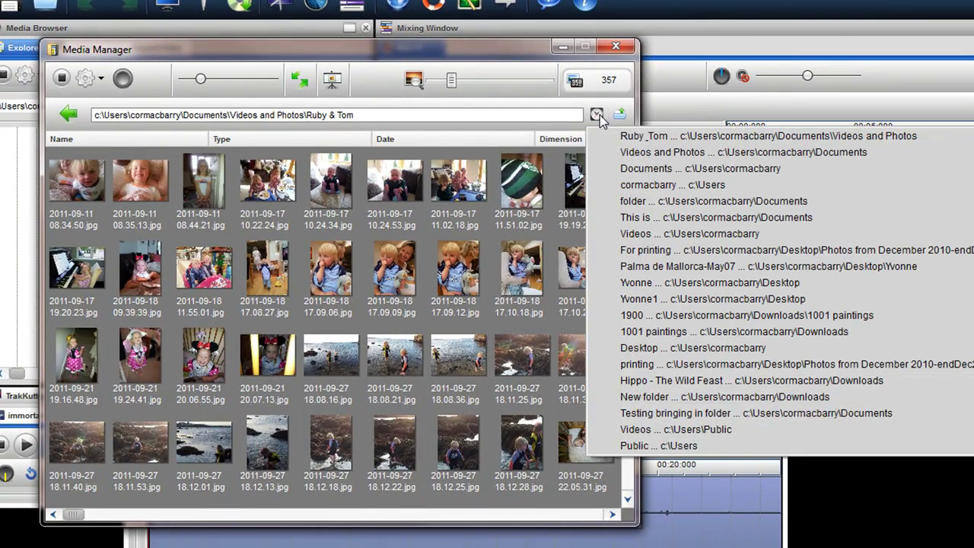
{"action": "left_click", "coordinate": [617, 137]}
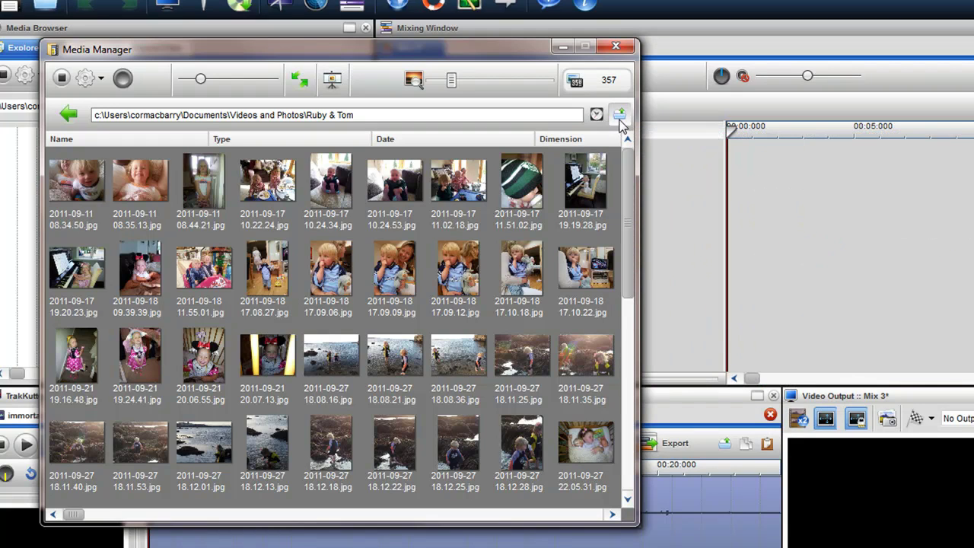
{"action": "left_click", "coordinate": [621, 117]}
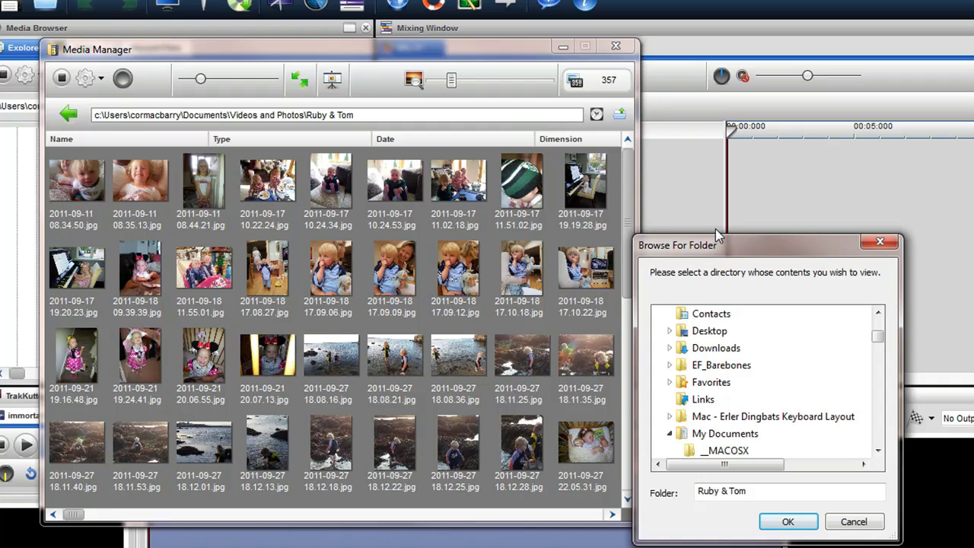
{"action": "left_click_drag", "start_coordinate": [878, 338], "coordinate": [878, 359]}
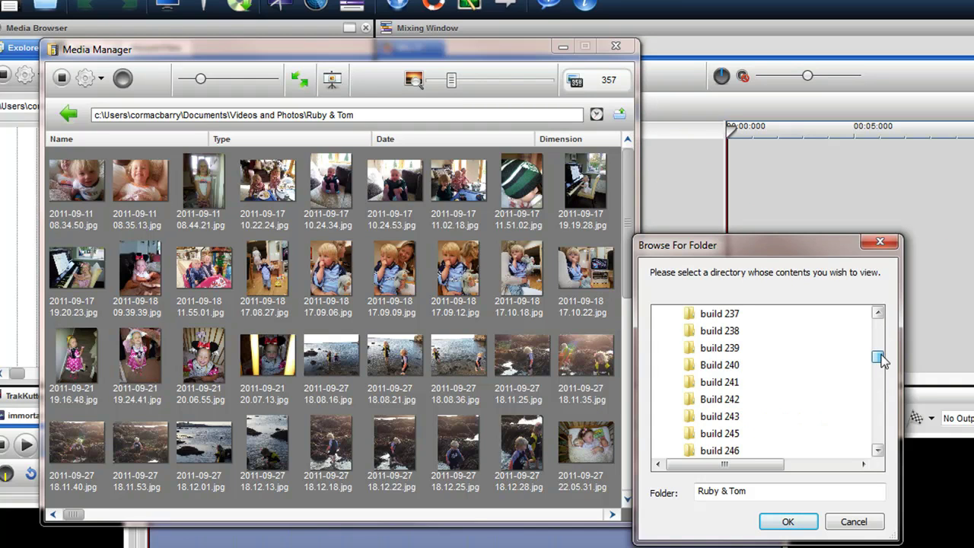
{"action": "left_click", "coordinate": [855, 527]}
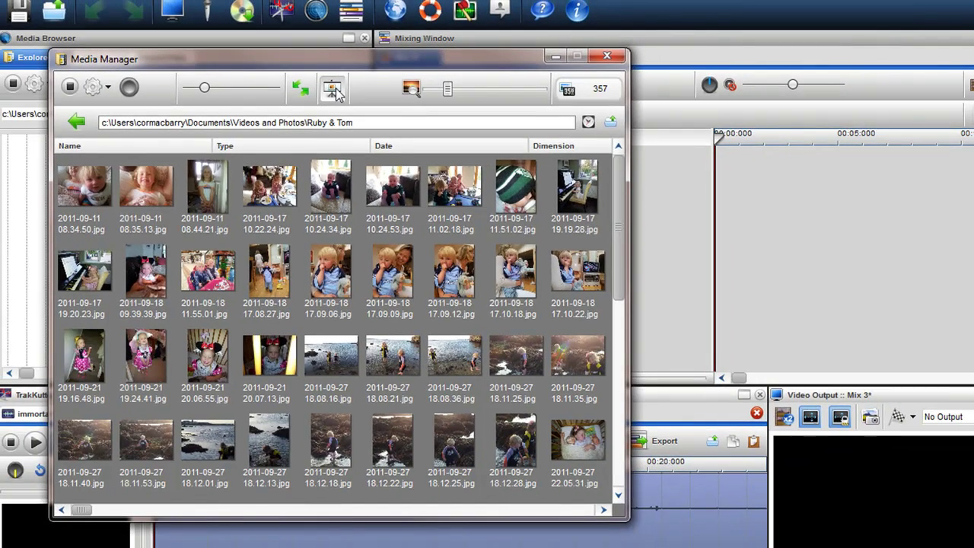
Step: Start a slideshow of the Ruby & Tom photos, then close the Slideshow window
{"action": "left_click", "coordinate": [422, 171]}
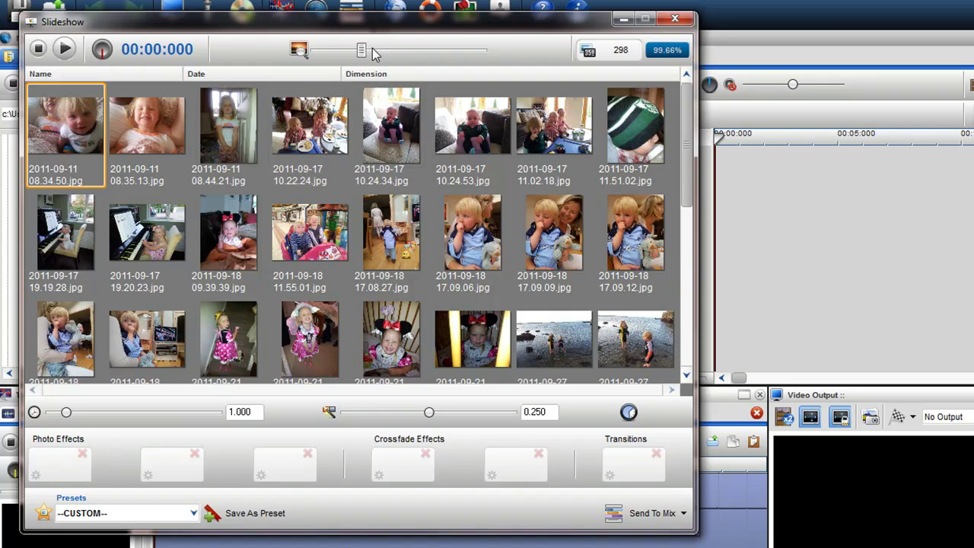
{"action": "left_click", "coordinate": [674, 18]}
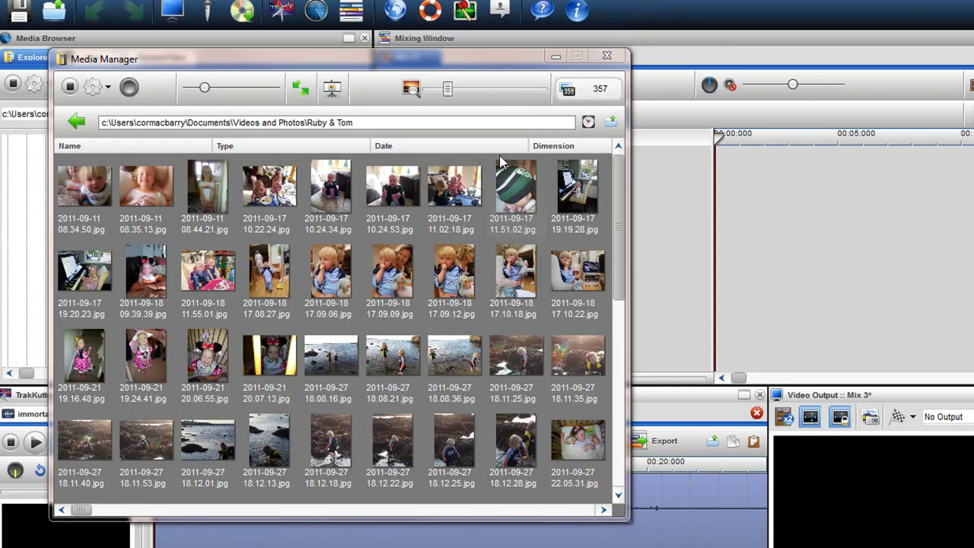
Step: Preview 2011-09-11 08.34.50.jpg in the output and place it on the timeline
{"action": "left_click", "coordinate": [105, 202]}
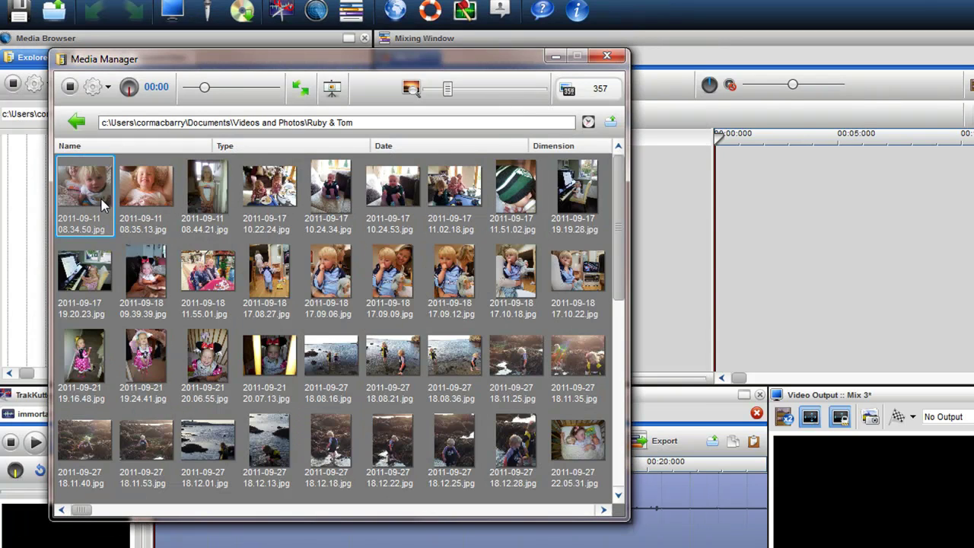
{"action": "double_click", "coordinate": [97, 202]}
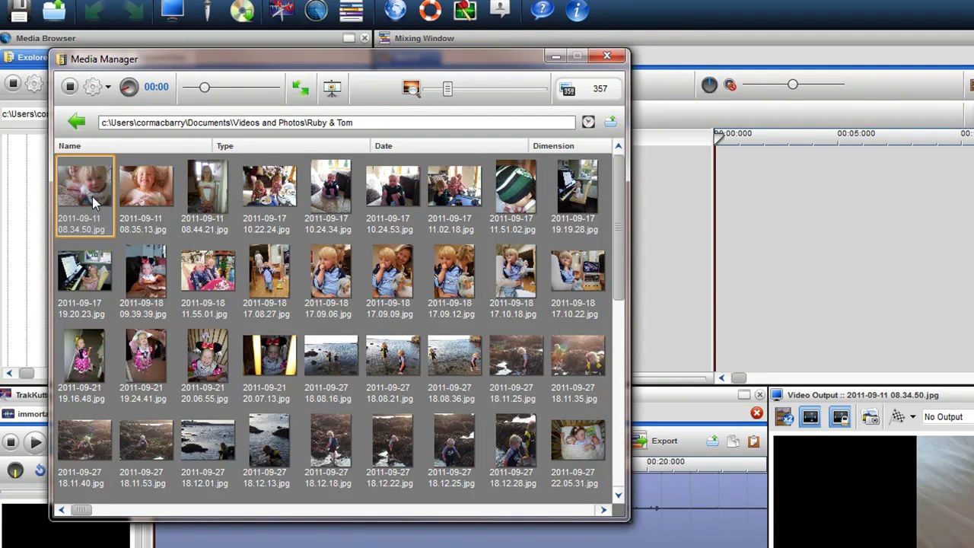
{"action": "left_click_drag", "start_coordinate": [93, 202], "coordinate": [717, 160]}
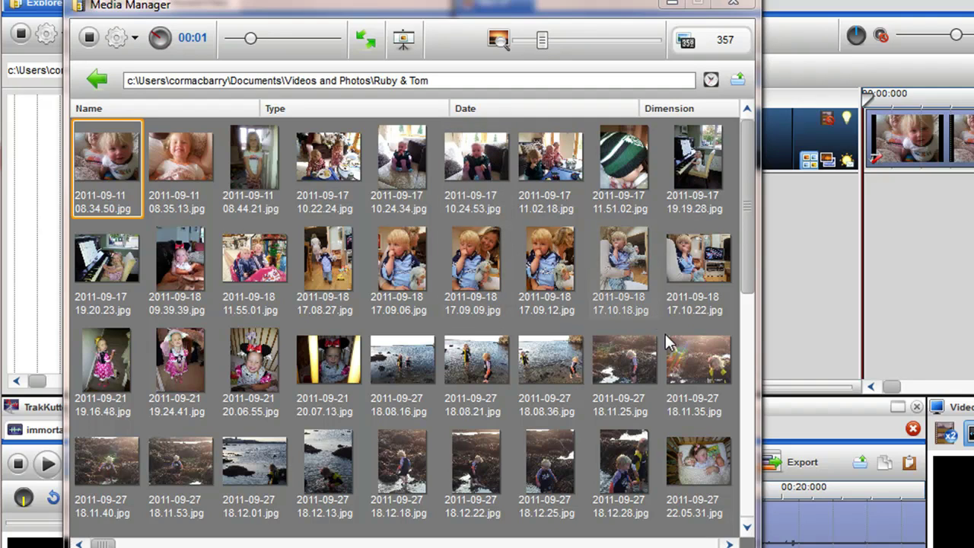
Step: Try Shift and Ctrl selections, ending with every photo through 2011-09-27 22.05.31.jpg selected
{"action": "left_click", "coordinate": [691, 369], "text": "shift"}
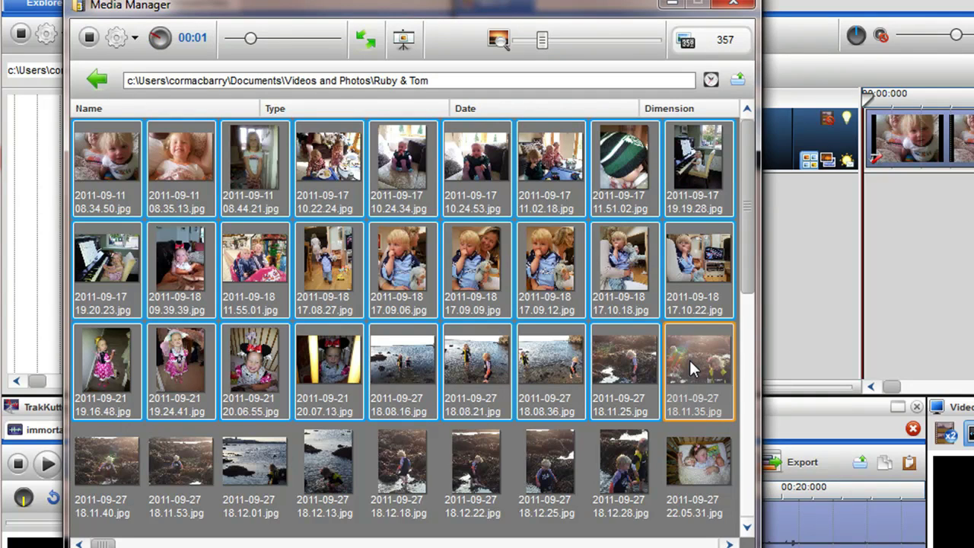
{"action": "left_click", "coordinate": [633, 445]}
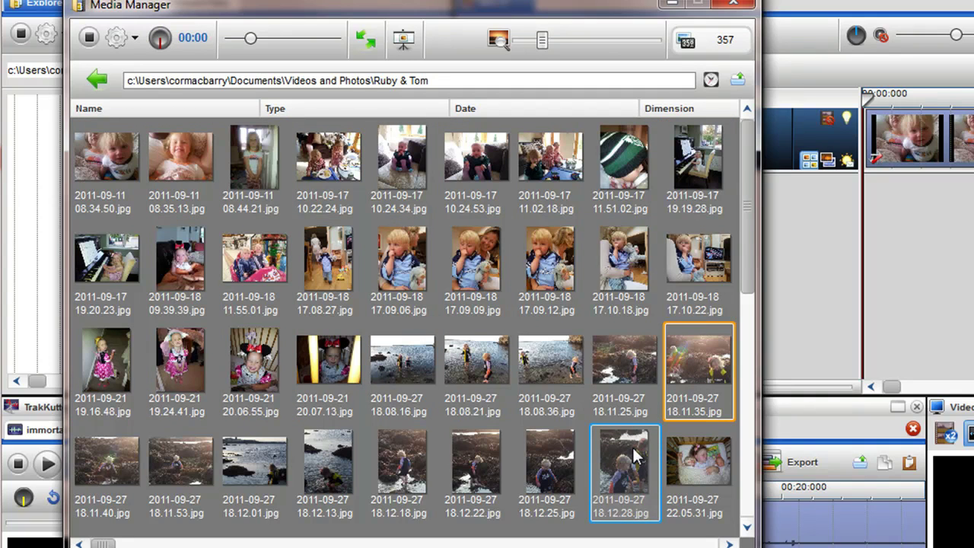
{"action": "left_click", "coordinate": [413, 290]}
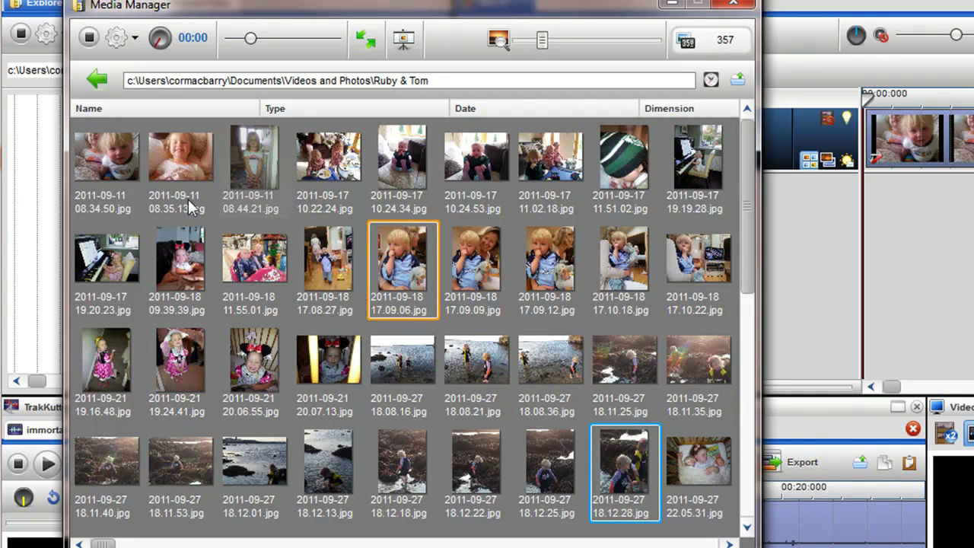
{"action": "left_click", "coordinate": [125, 169]}
{"action": "left_click", "coordinate": [125, 169]}
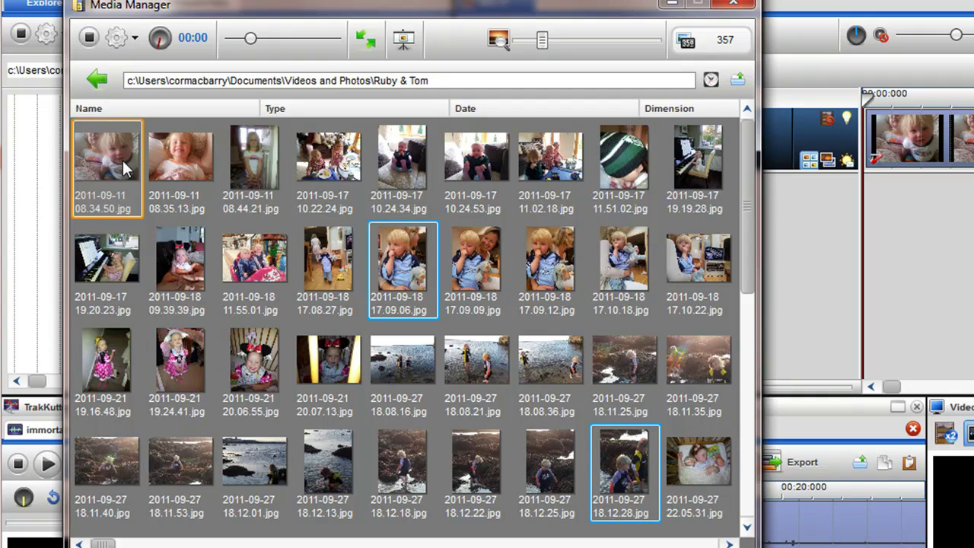
{"action": "left_click", "coordinate": [122, 167]}
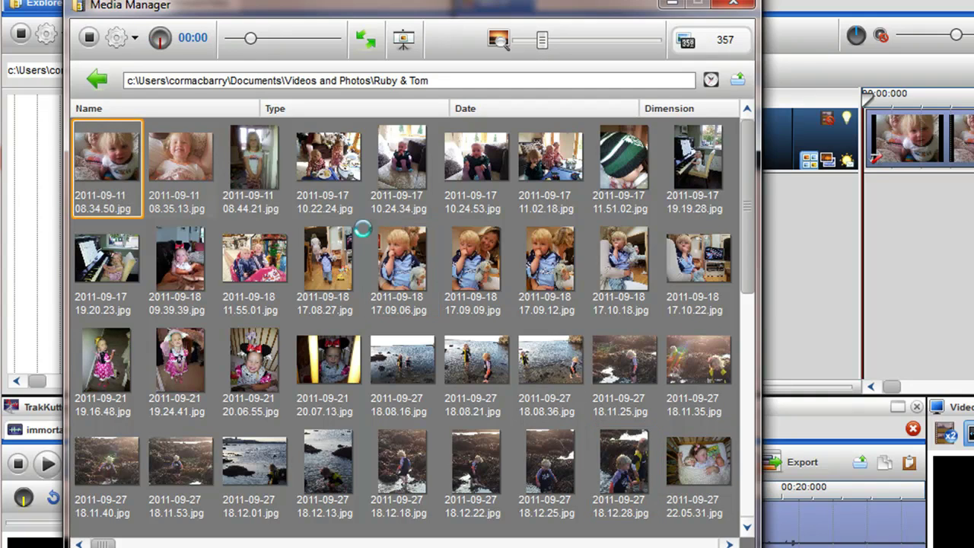
{"action": "left_click", "coordinate": [695, 347], "text": "ctrl"}
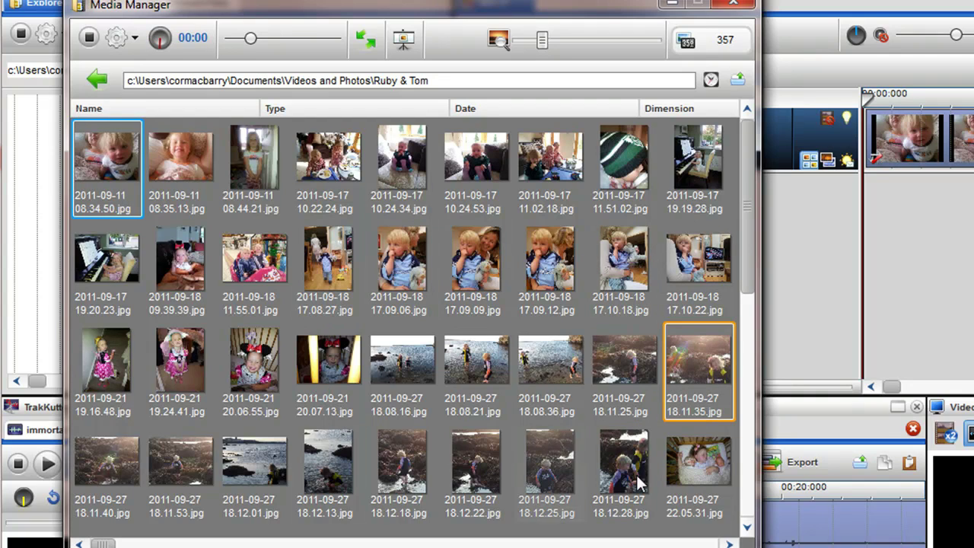
{"action": "left_click", "coordinate": [719, 471], "text": "shift"}
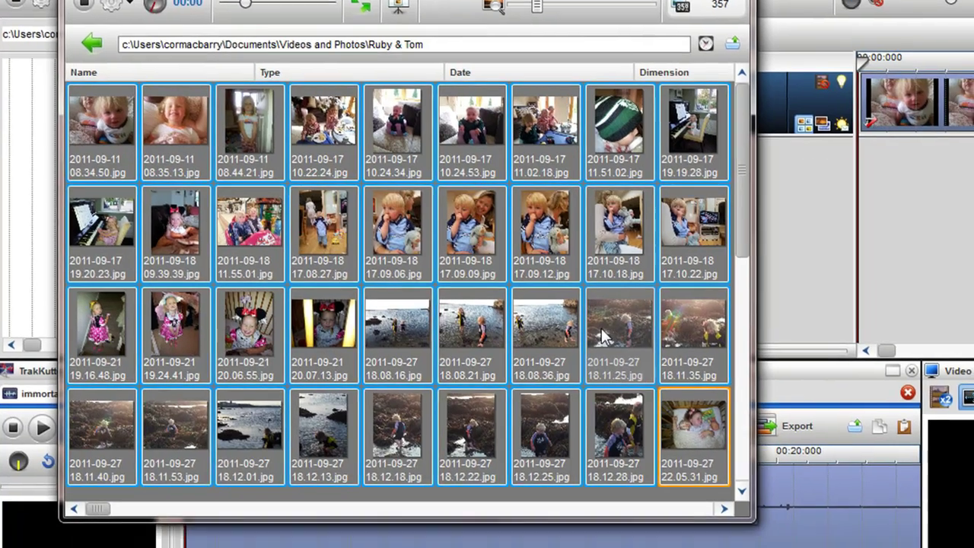
{"action": "right_click", "coordinate": [610, 373]}
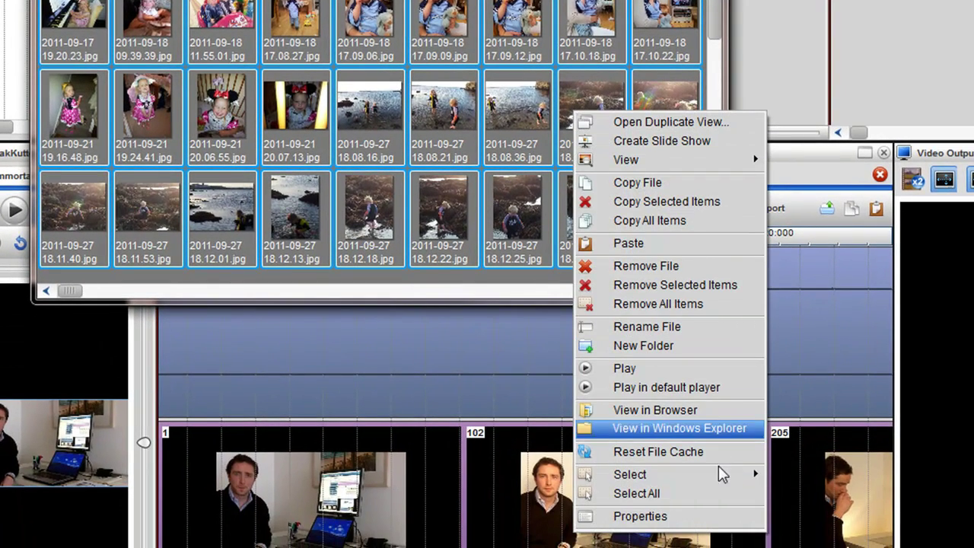
{"action": "mouse_move", "coordinate": [725, 501]}
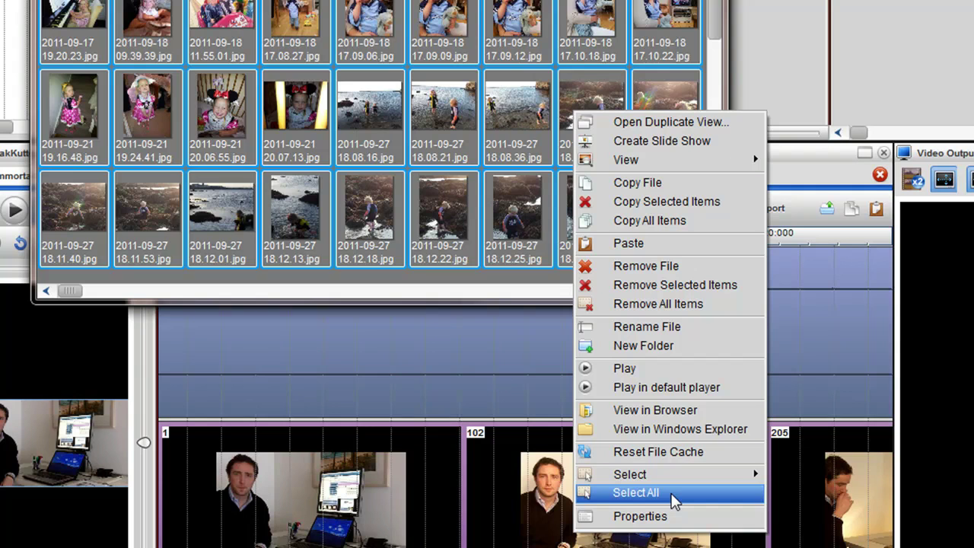
{"action": "left_click", "coordinate": [593, 9]}
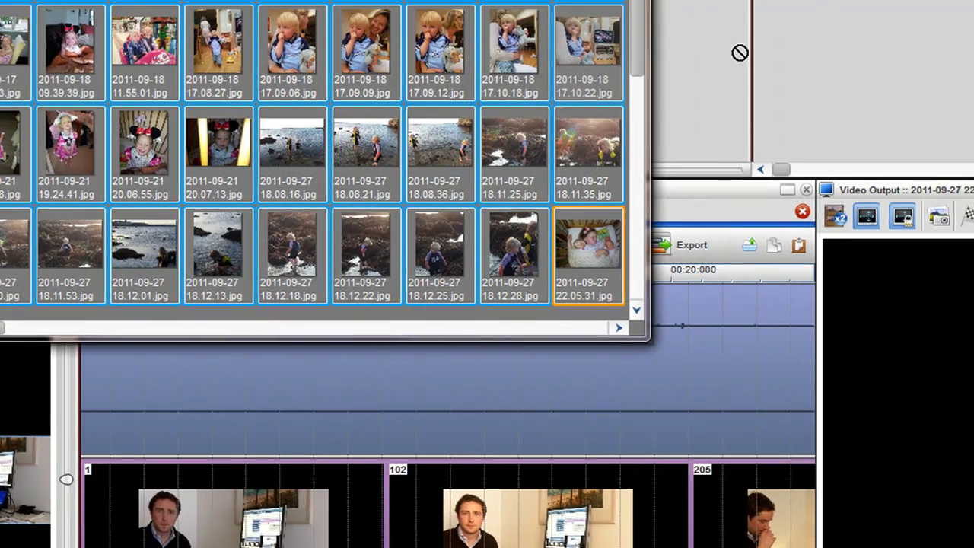
{"action": "left_click_drag", "start_coordinate": [739, 52], "coordinate": [817, 15]}
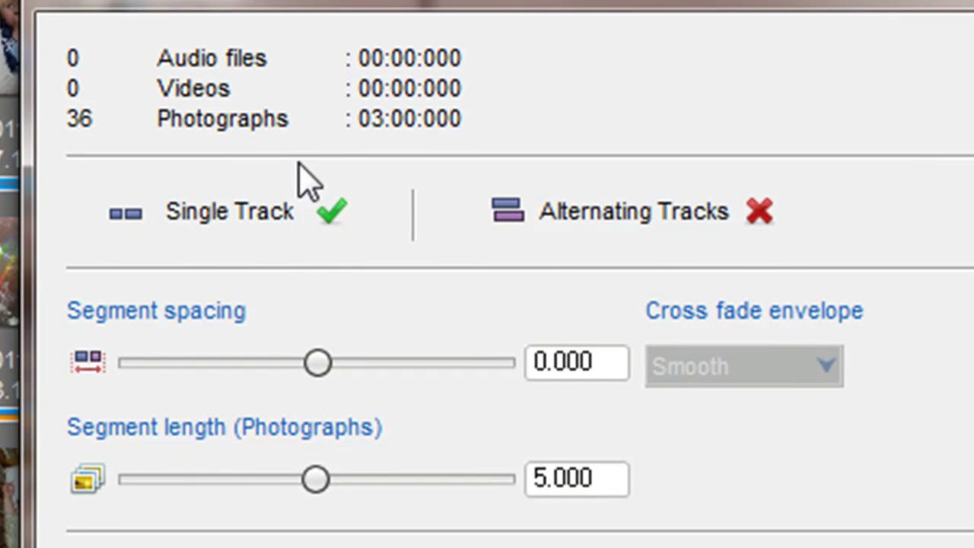
Step: Drag Segment spacing to overlap the photos, then reset it to 0.000 with Center
{"action": "mouse_move", "coordinate": [319, 367]}
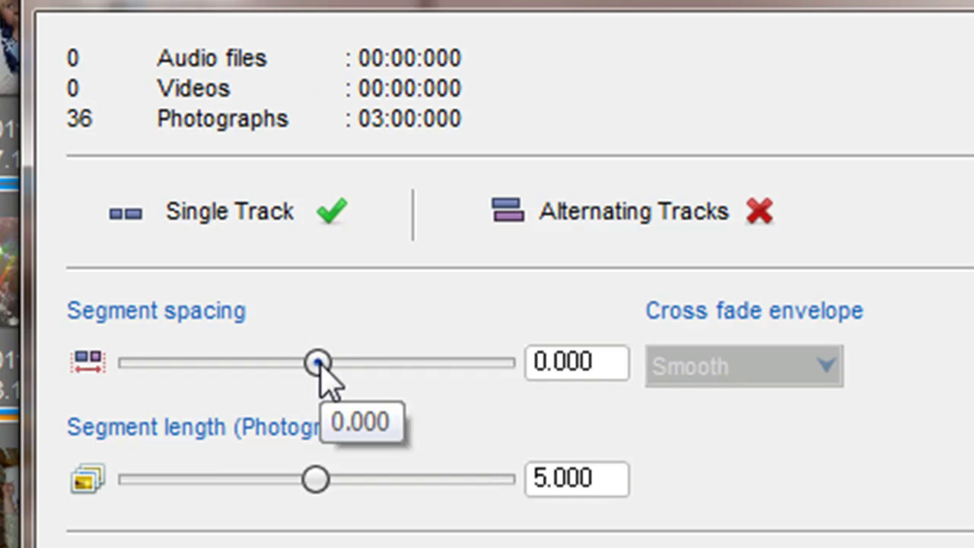
{"action": "left_click_drag", "start_coordinate": [313, 366], "coordinate": [362, 373]}
{"action": "right_click", "coordinate": [364, 368]}
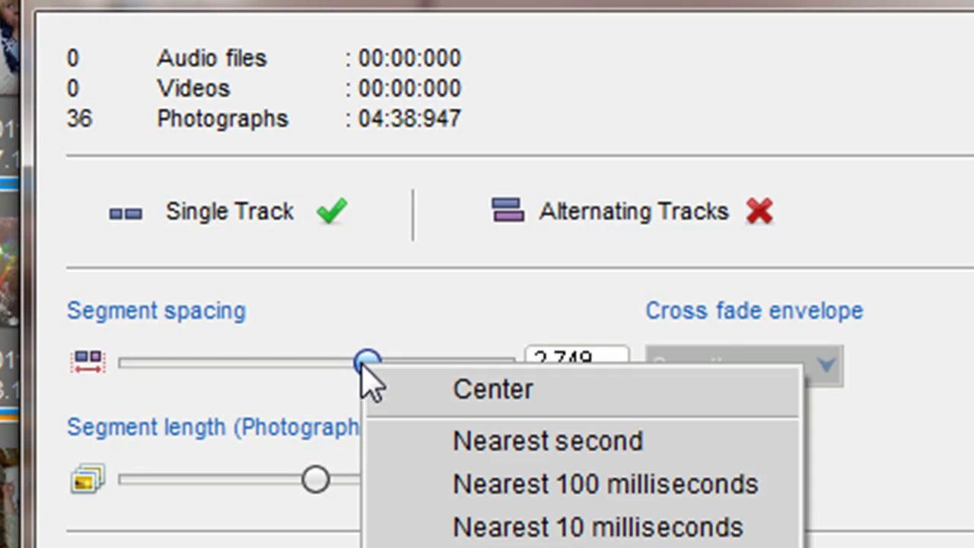
{"action": "left_click", "coordinate": [424, 389]}
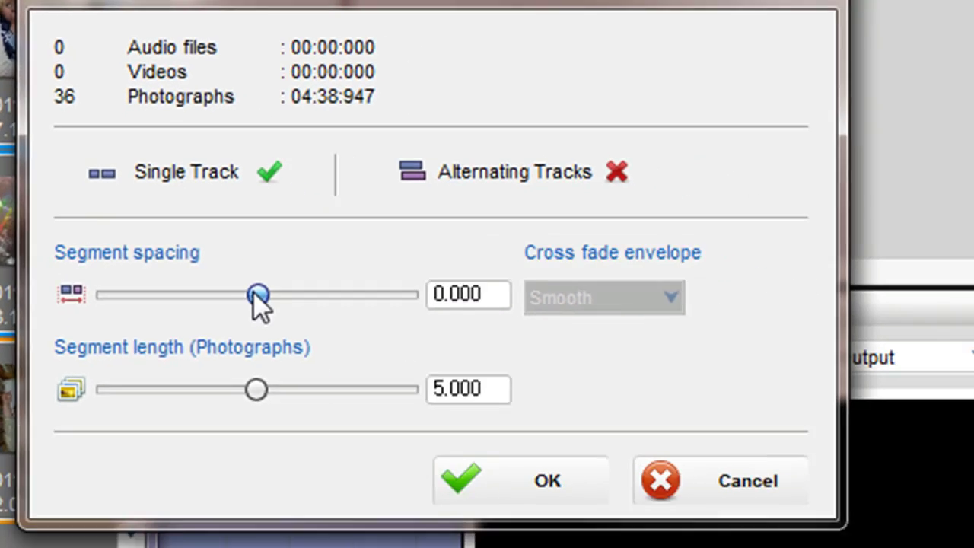
Step: Set segment spacing to -0.526, keeping the Smooth cross fade envelope
{"action": "left_click_drag", "start_coordinate": [316, 361], "coordinate": [339, 363]}
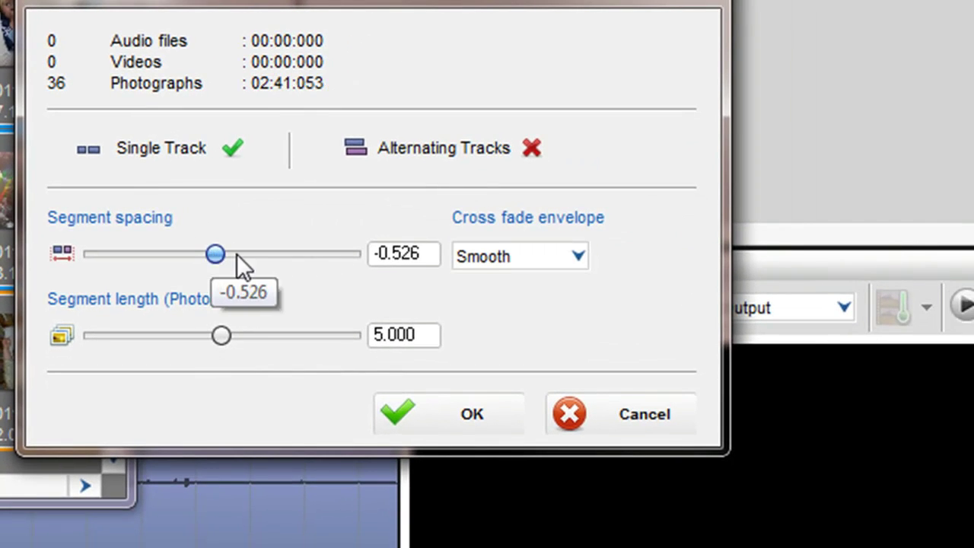
{"action": "left_click", "coordinate": [490, 262]}
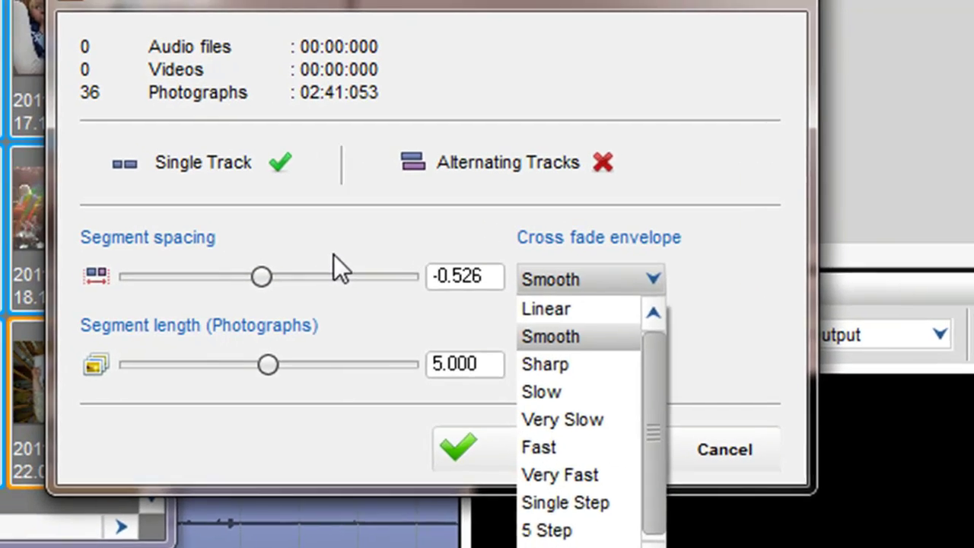
{"action": "left_click", "coordinate": [270, 366]}
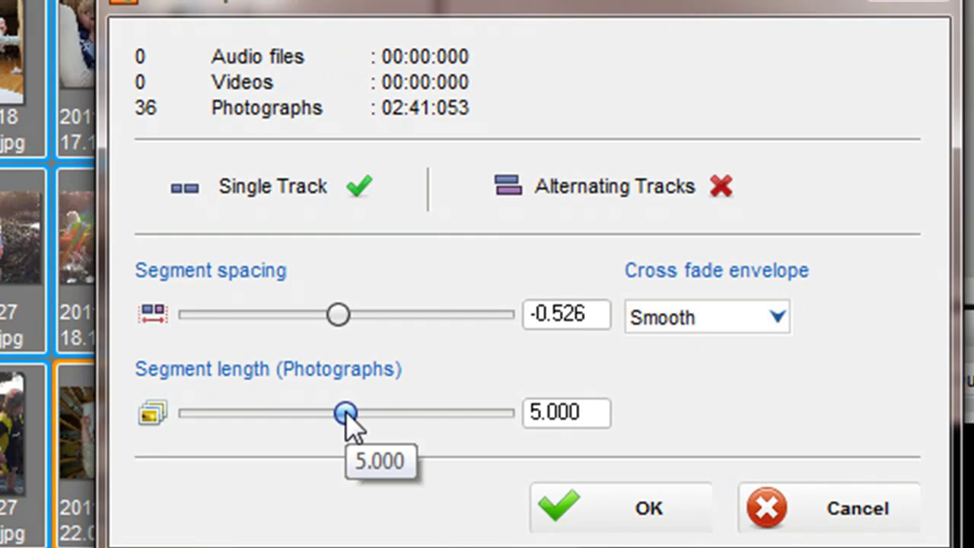
Step: Set the photo segment length to 5.000 seconds
{"action": "left_click_drag", "start_coordinate": [346, 415], "coordinate": [376, 415]}
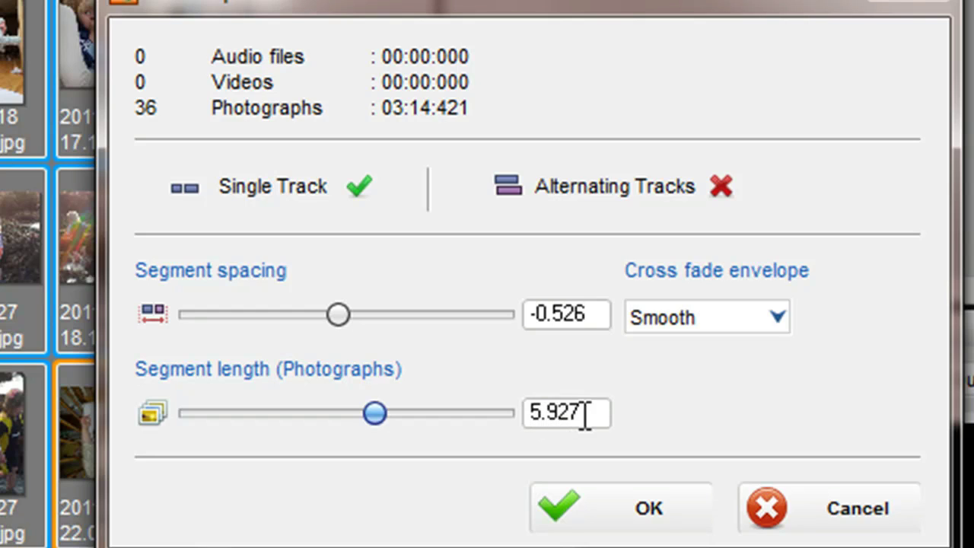
{"action": "left_click", "coordinate": [560, 413]}
{"action": "left_click_drag", "start_coordinate": [541, 416], "coordinate": [600, 412]}
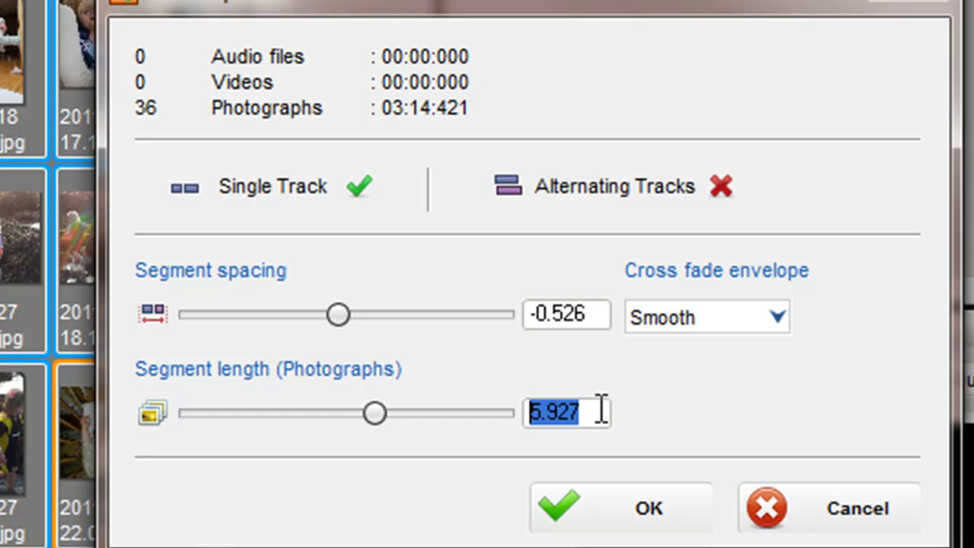
{"action": "type", "text": "5"}
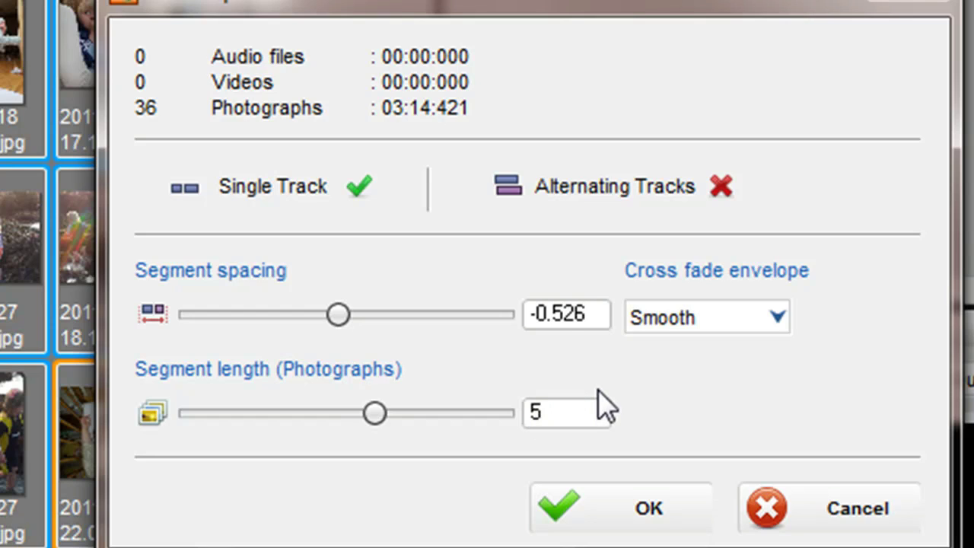
{"action": "key", "text": "Return"}
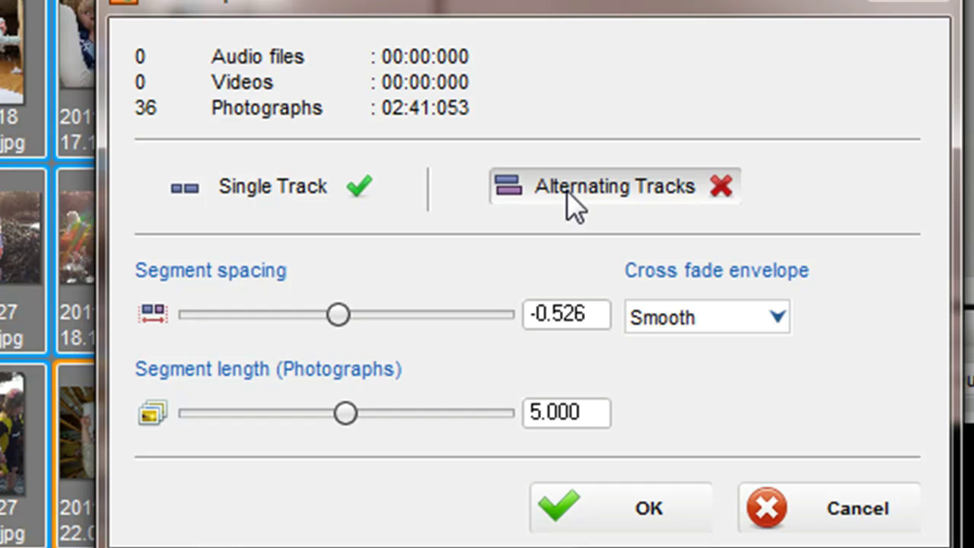
{"action": "left_click", "coordinate": [634, 197]}
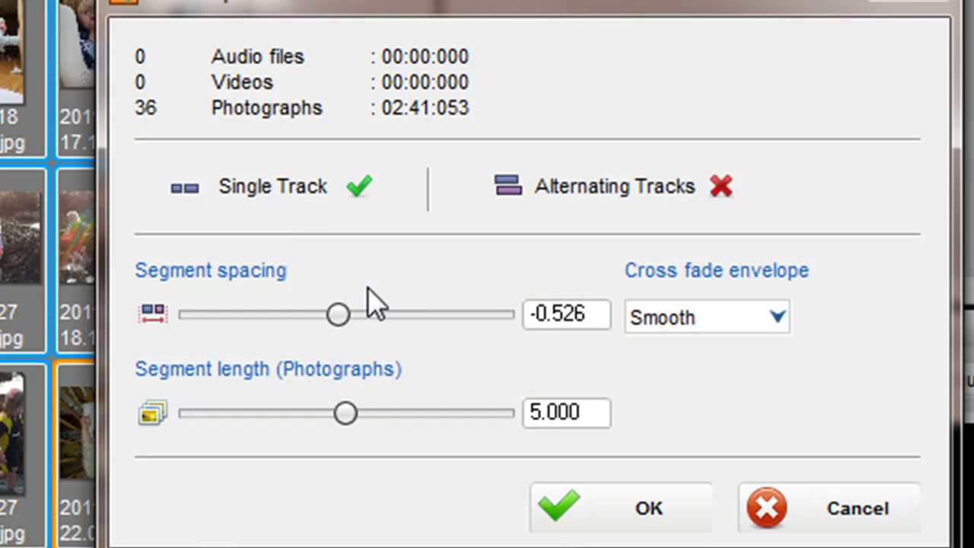
Step: Confirm the pending paste into track 2, then try adding the Ruby & Tom folder and cancel it
{"action": "left_click", "coordinate": [630, 512]}
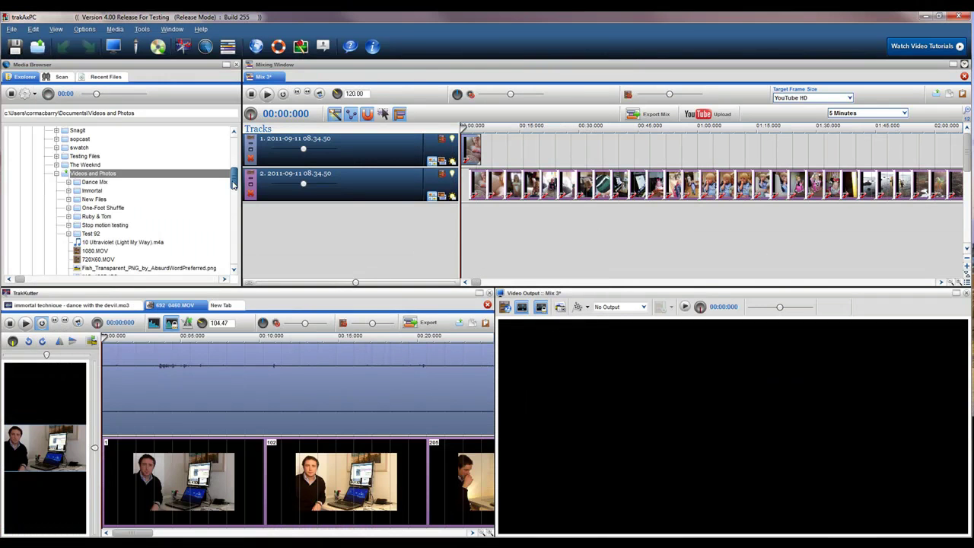
{"action": "scroll", "coordinate": [233, 182], "scroll_direction": "down", "scroll_amount": 2}
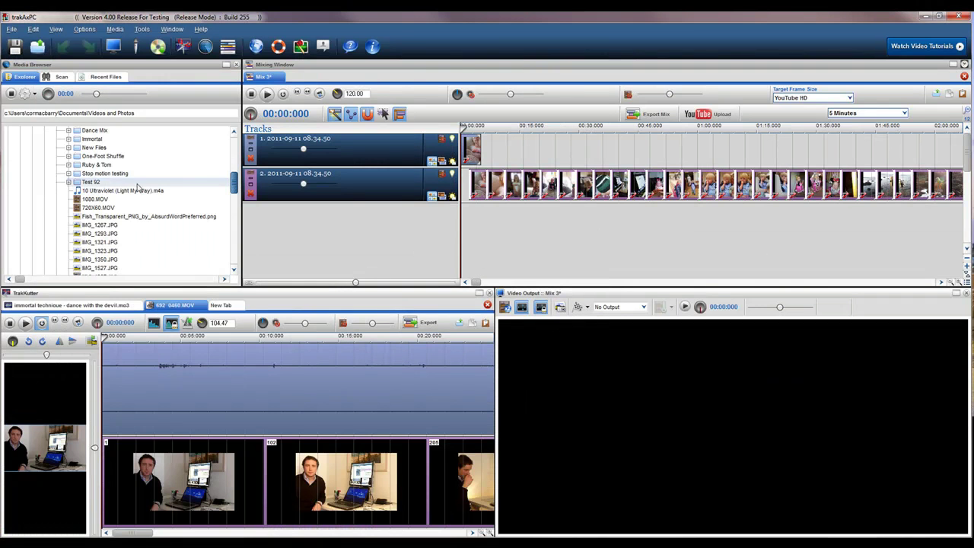
{"action": "left_click", "coordinate": [99, 165]}
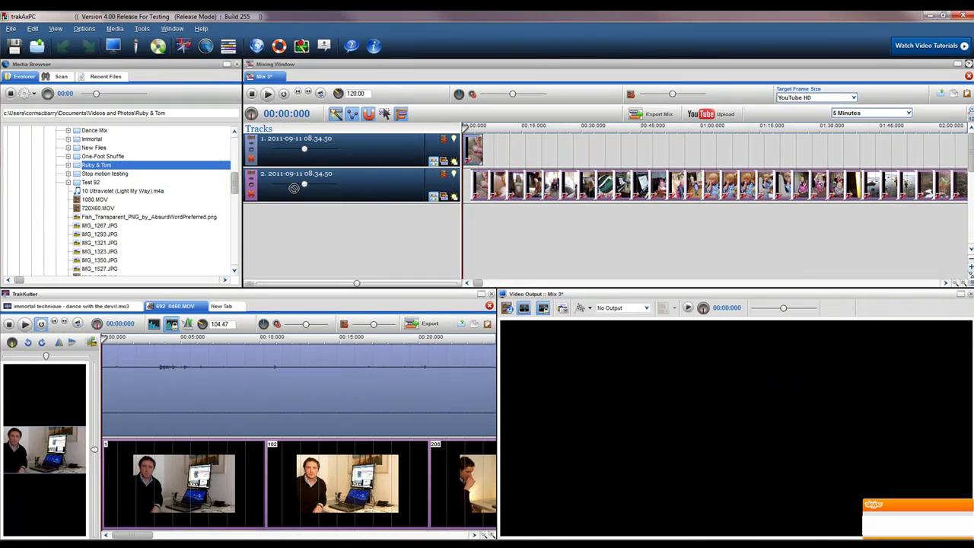
{"action": "left_click_drag", "start_coordinate": [294, 188], "coordinate": [478, 221]}
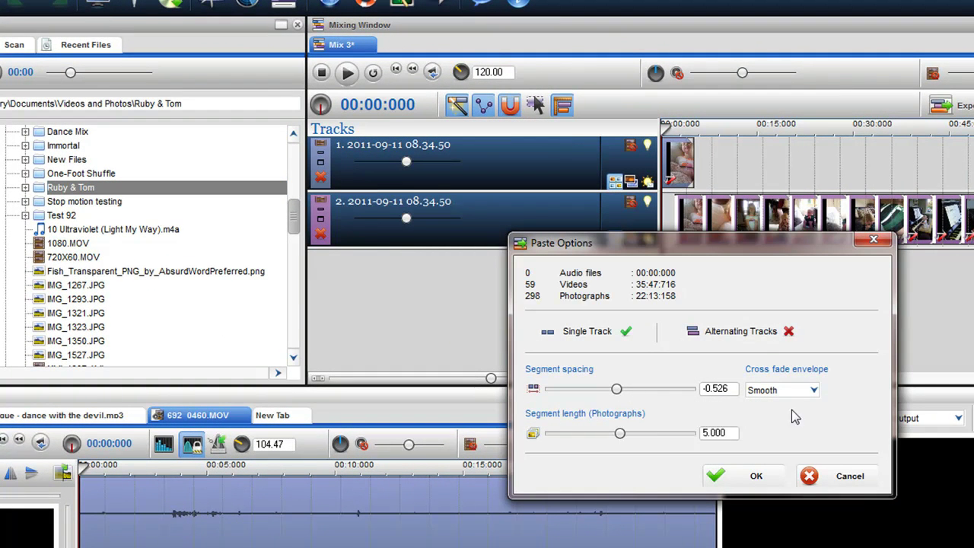
{"action": "left_click", "coordinate": [809, 475]}
Step: Add photos IMG_1267 through IMG_1527 to the mix tracks and confirm the paste options
{"action": "left_click", "coordinate": [65, 286]}
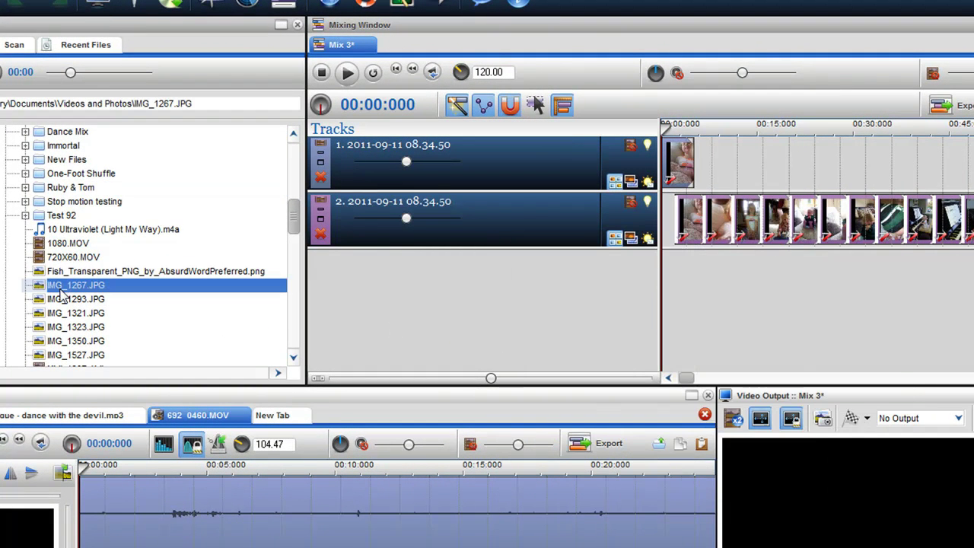
{"action": "left_click", "coordinate": [96, 356], "text": "shift"}
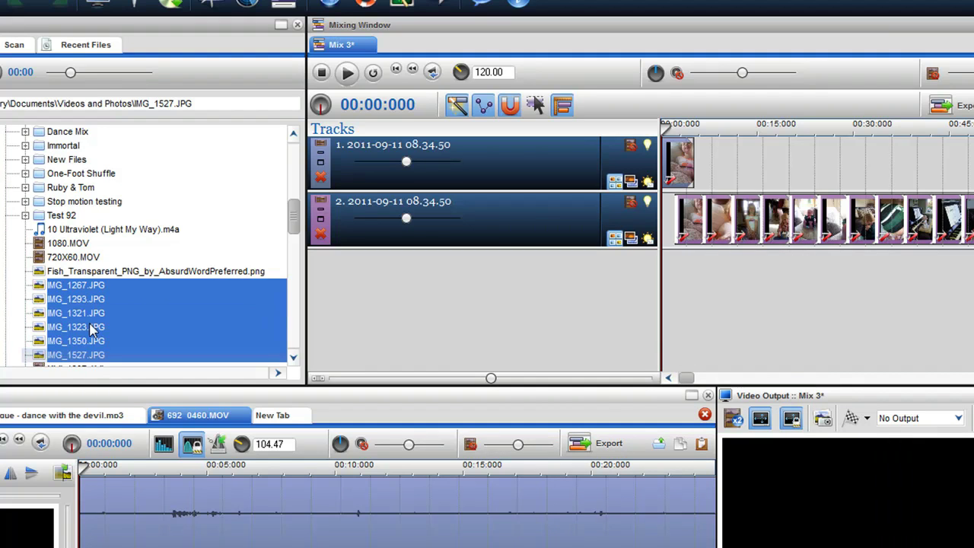
{"action": "left_click_drag", "start_coordinate": [93, 331], "coordinate": [722, 289]}
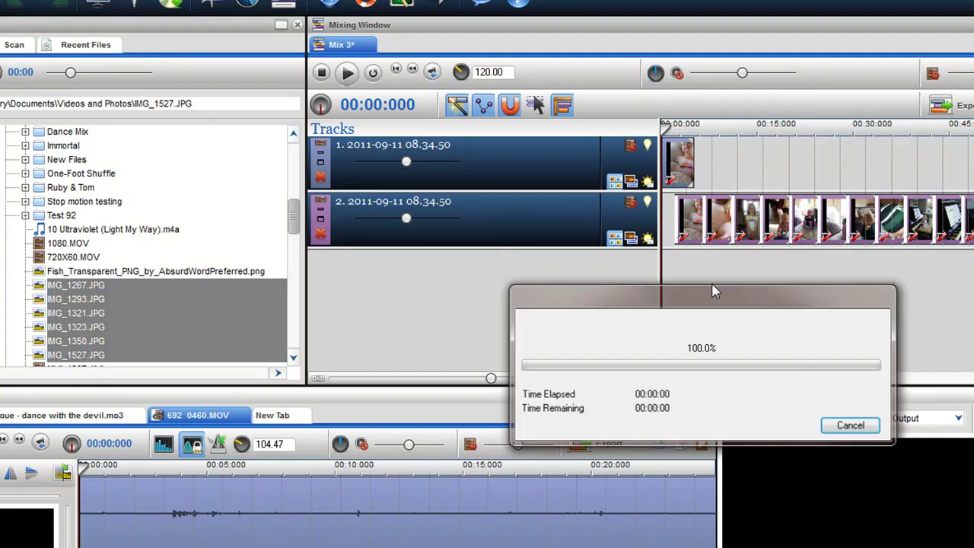
{"action": "left_click", "coordinate": [752, 476]}
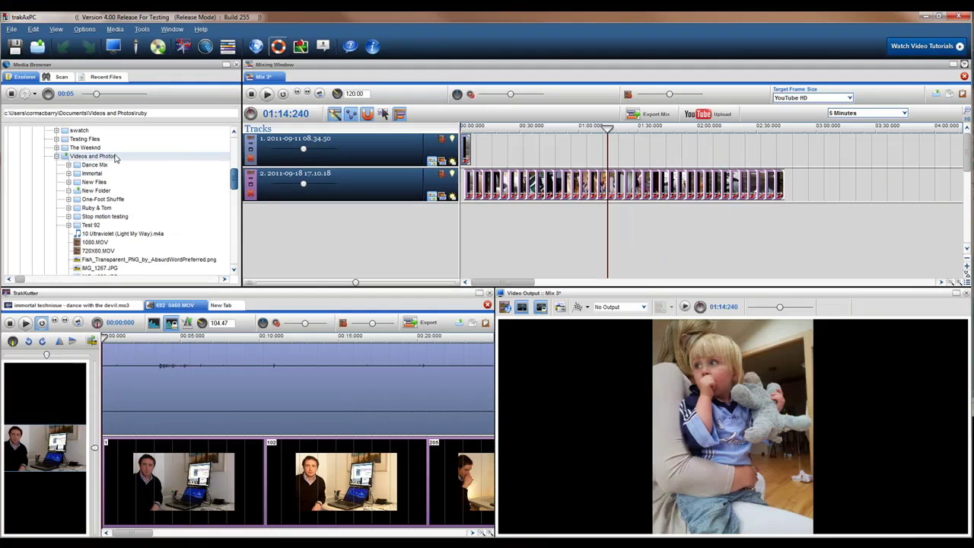
Step: Show the Videos and Photos folder as thumbnails in the Media Manager, moving its window up
{"action": "right_click", "coordinate": [116, 157]}
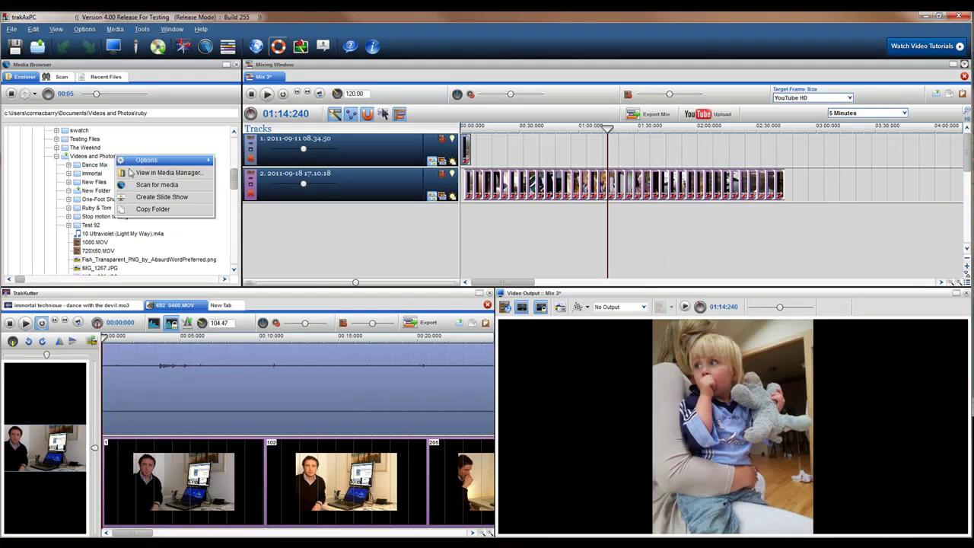
{"action": "left_click", "coordinate": [135, 172]}
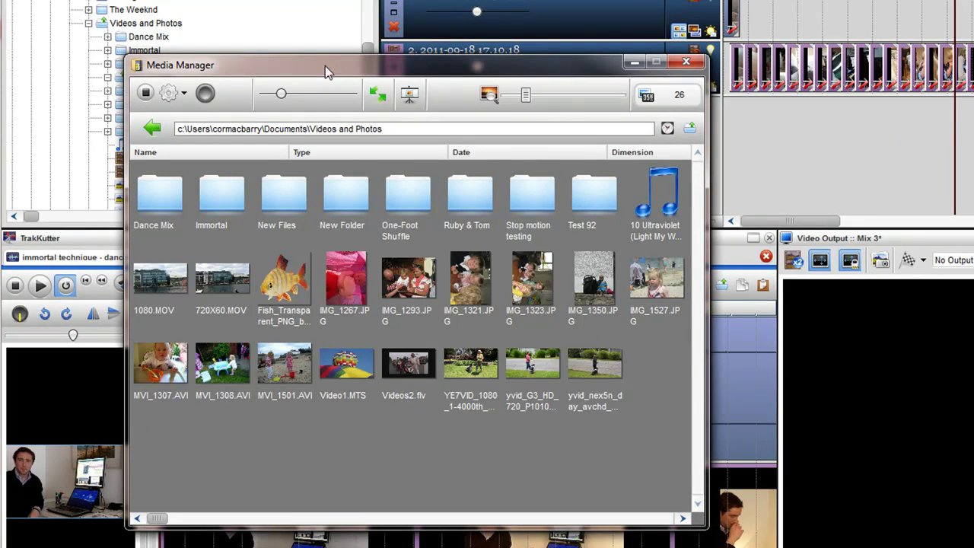
{"action": "left_click_drag", "start_coordinate": [310, 72], "coordinate": [347, 50]}
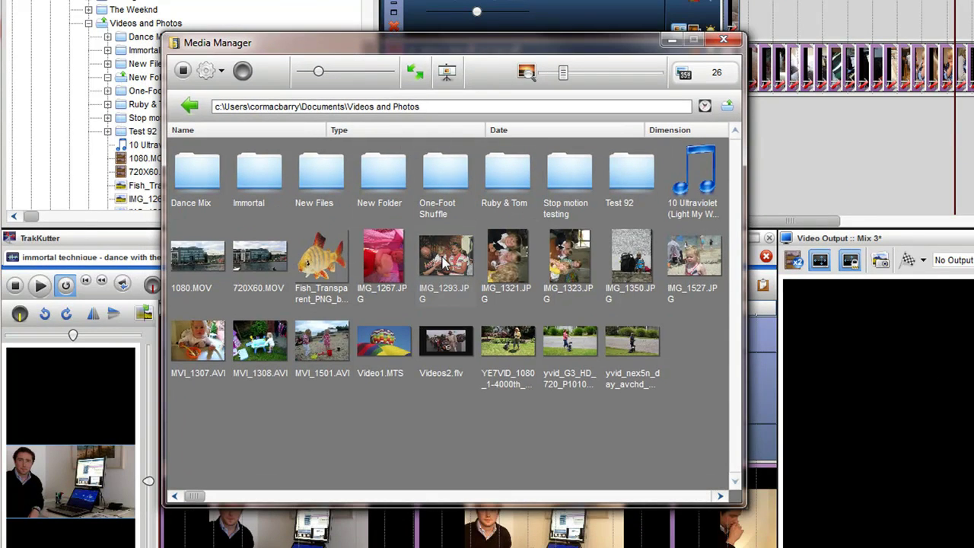
Step: Place the IMG_1293 thumbnail in front of IMG_1267, then select IMG_1267
{"action": "left_click_drag", "start_coordinate": [445, 261], "coordinate": [531, 338]}
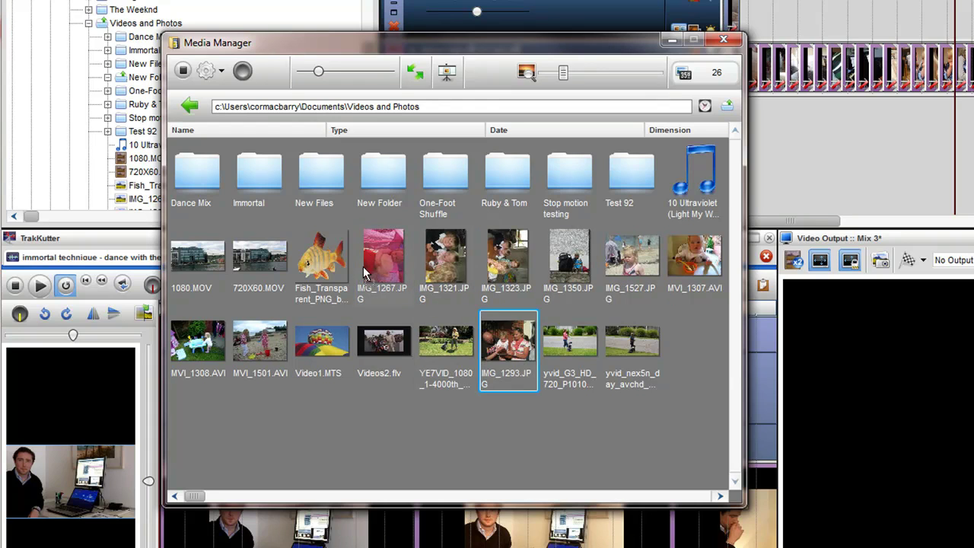
{"action": "mouse_move", "coordinate": [363, 266]}
{"action": "left_mouse_down"}
{"action": "mouse_move", "coordinate": [379, 270]}
{"action": "mouse_move", "coordinate": [376, 344]}
{"action": "mouse_move", "coordinate": [375, 268]}
{"action": "left_mouse_up"}
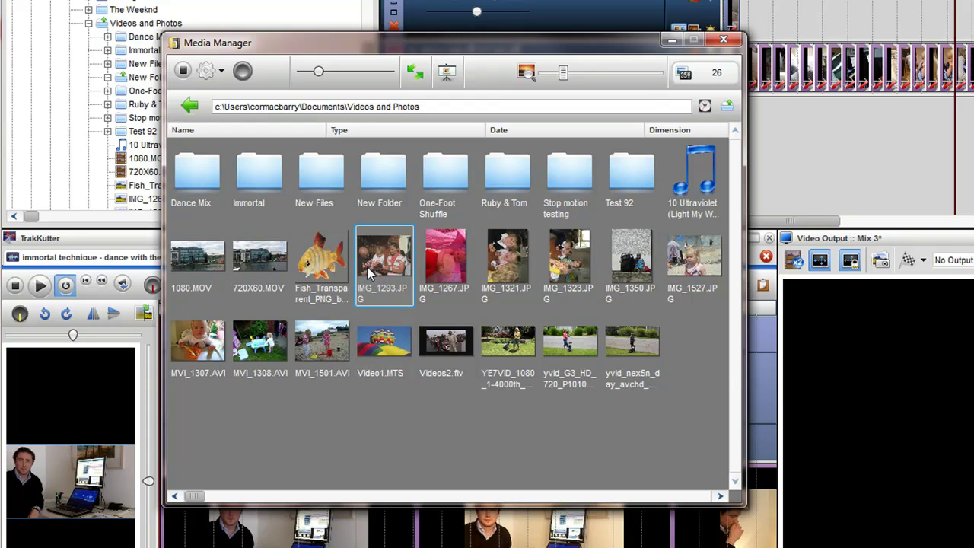
{"action": "left_click", "coordinate": [447, 271]}
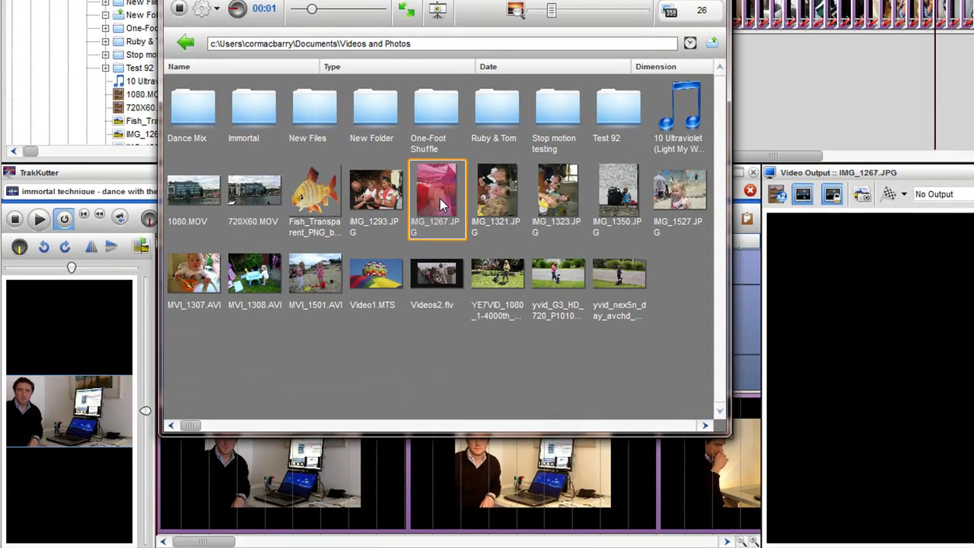
Step: In Properties, set IMG_1267, IMG_1321 and IMG_1323 to 0° orientation, then close the dialog
{"action": "right_click", "coordinate": [450, 266]}
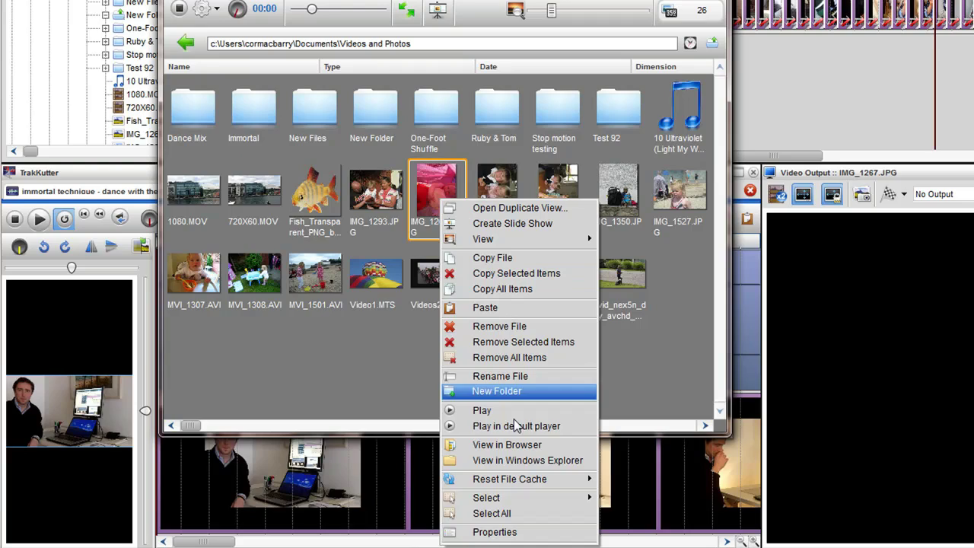
{"action": "mouse_move", "coordinate": [534, 499]}
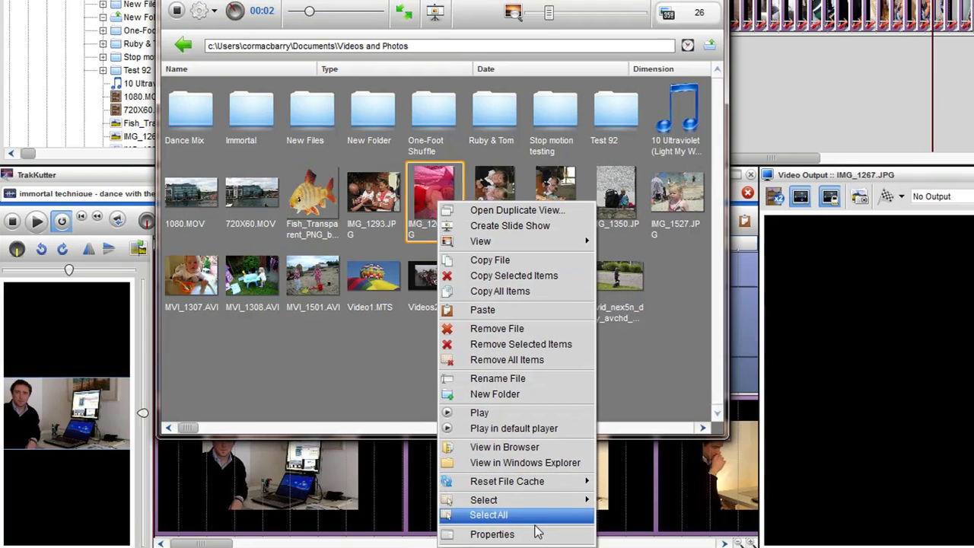
{"action": "left_click", "coordinate": [533, 531]}
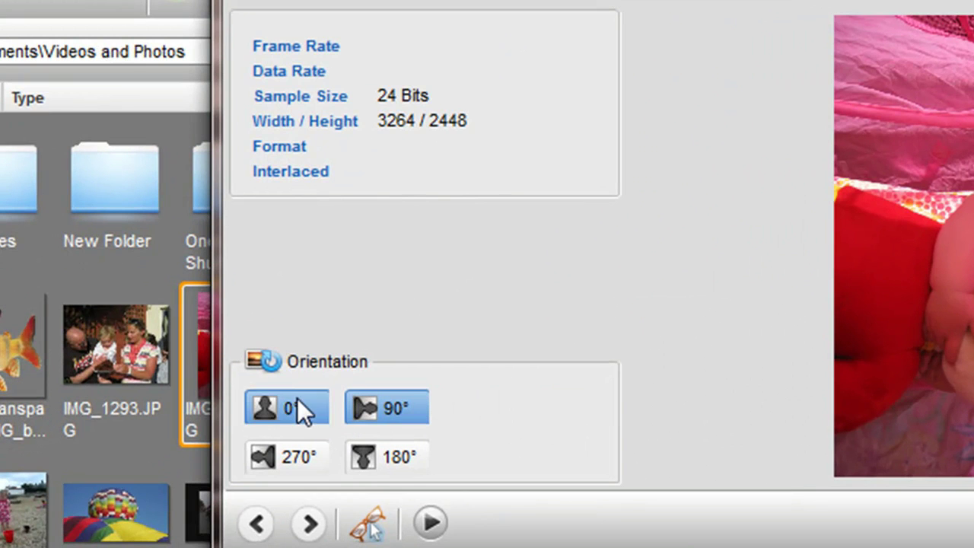
{"action": "left_click", "coordinate": [297, 397]}
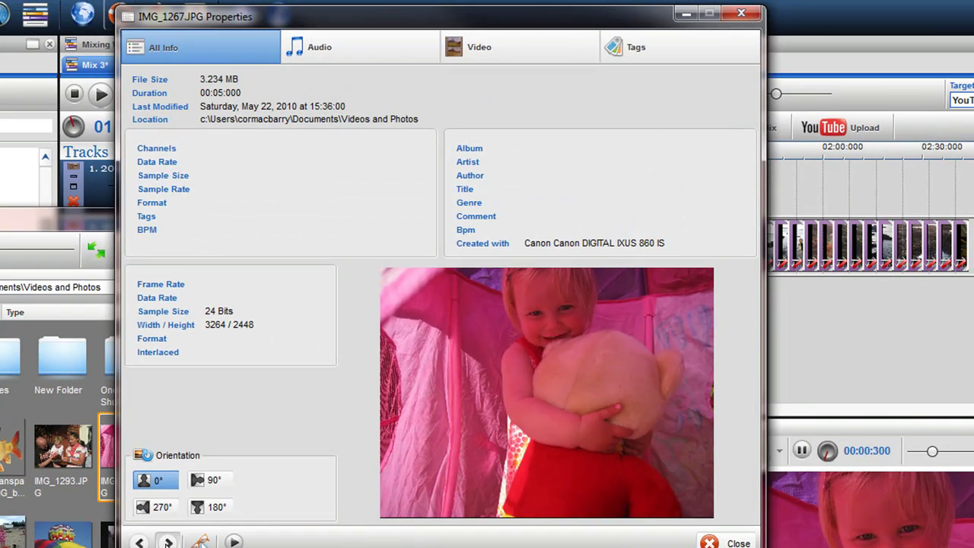
{"action": "left_click", "coordinate": [168, 541]}
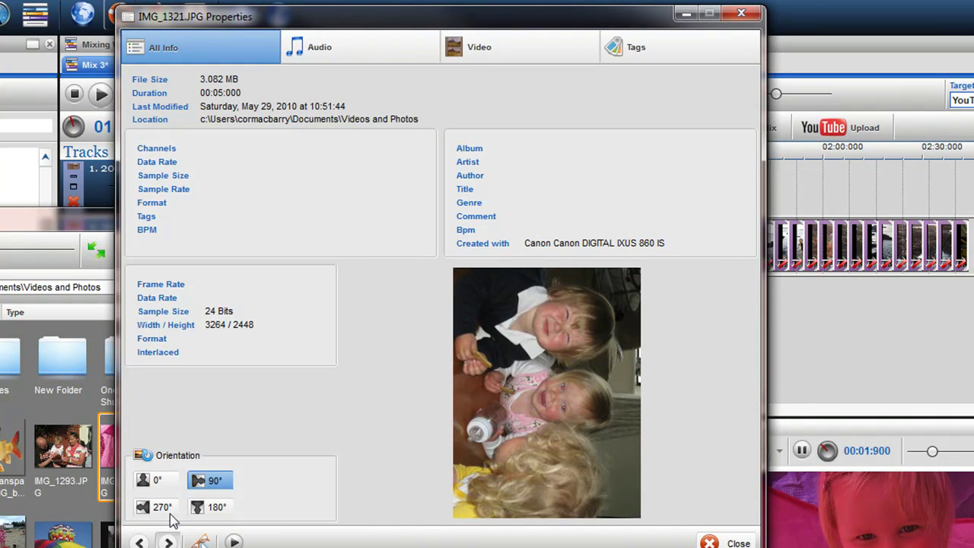
{"action": "left_click", "coordinate": [155, 481]}
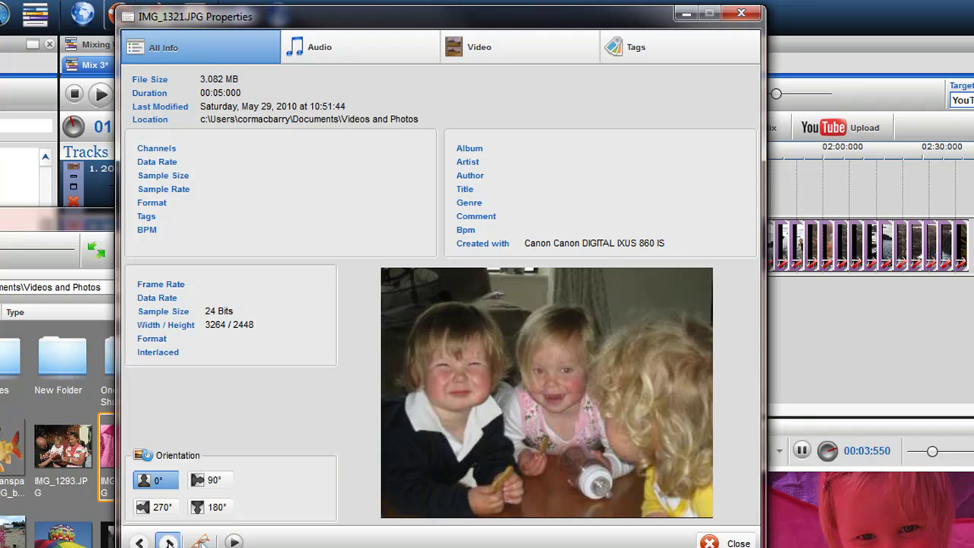
{"action": "left_click", "coordinate": [168, 541]}
{"action": "left_click", "coordinate": [151, 481]}
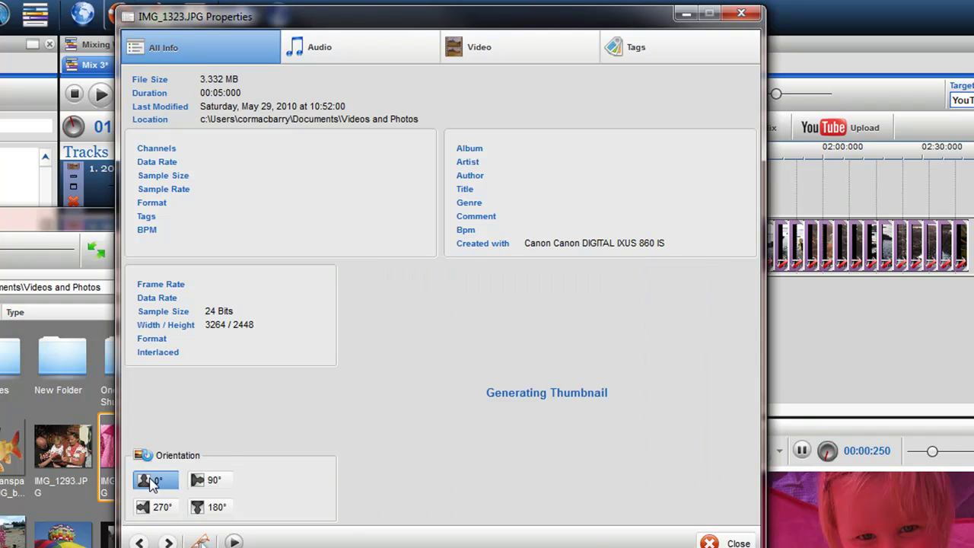
{"action": "left_click", "coordinate": [729, 542]}
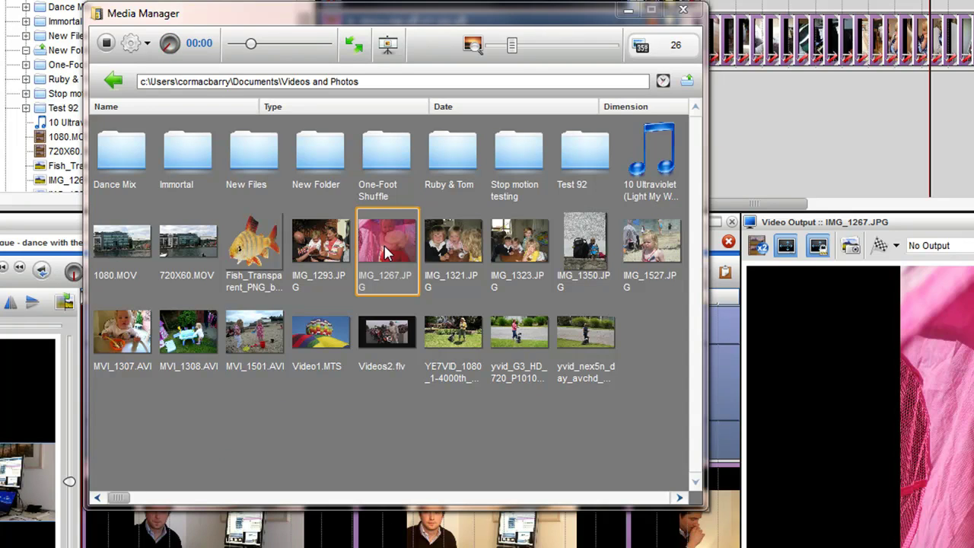
Step: Start renaming IMG_1267.JPG but cancel it, keeping the original name
{"action": "right_click", "coordinate": [385, 251]}
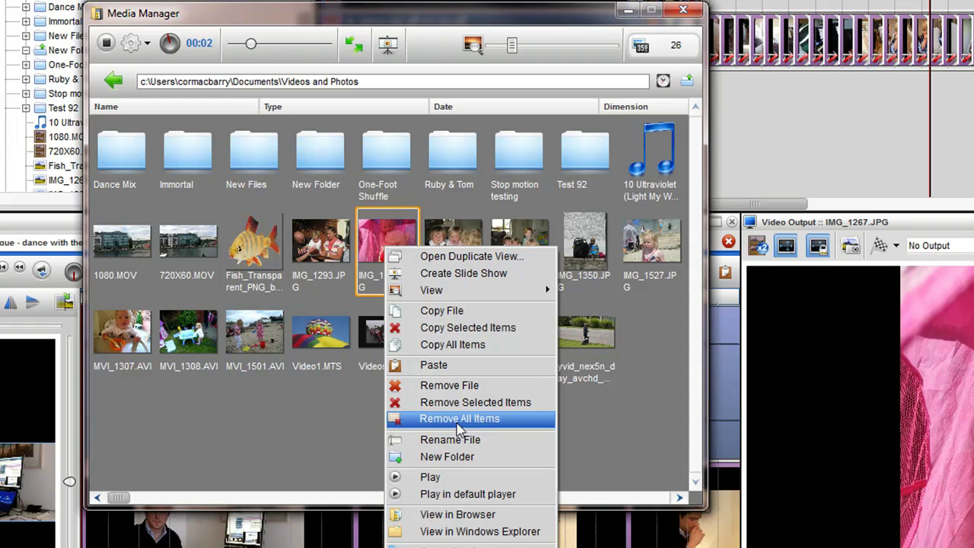
{"action": "left_click", "coordinate": [457, 442]}
{"action": "key", "text": "Escape"}
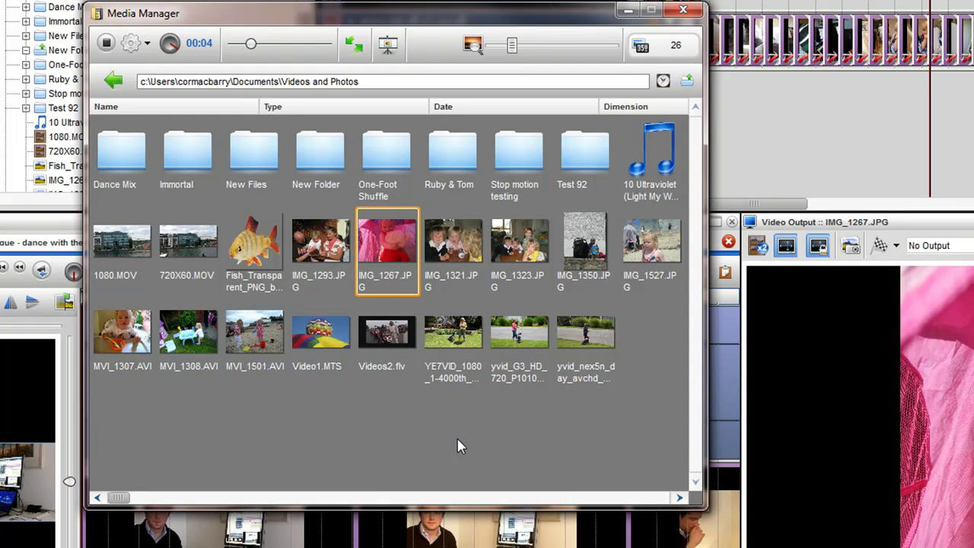
{"action": "right_click", "coordinate": [395, 234]}
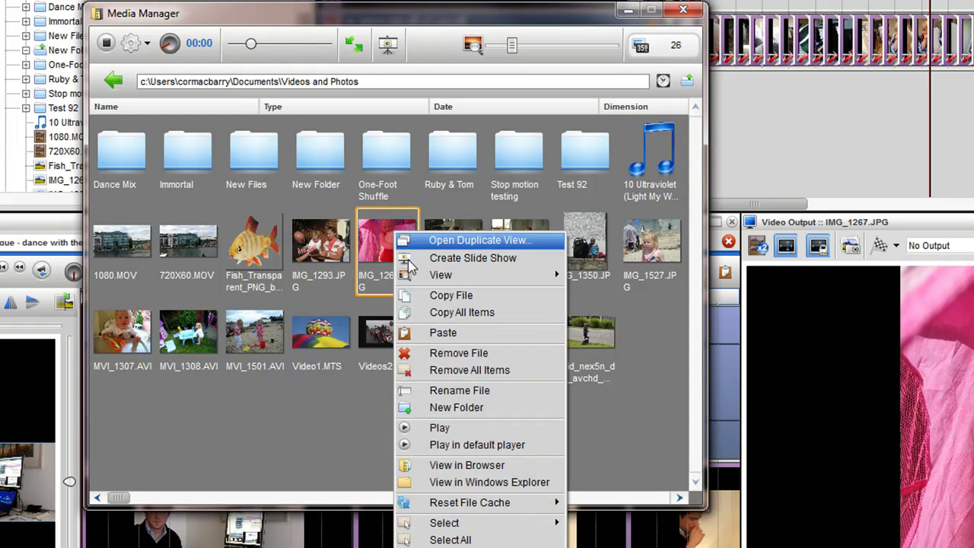
{"action": "left_click", "coordinate": [378, 393]}
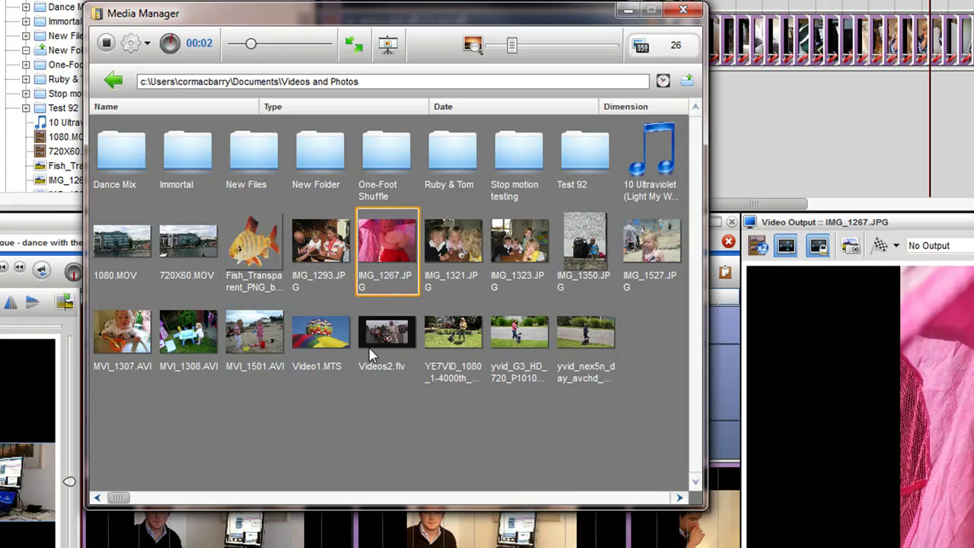
Step: Delete the New Folder subfolder to the Recycle Bin and move IMG_1267.JPG into New Files
{"action": "right_click", "coordinate": [334, 163]}
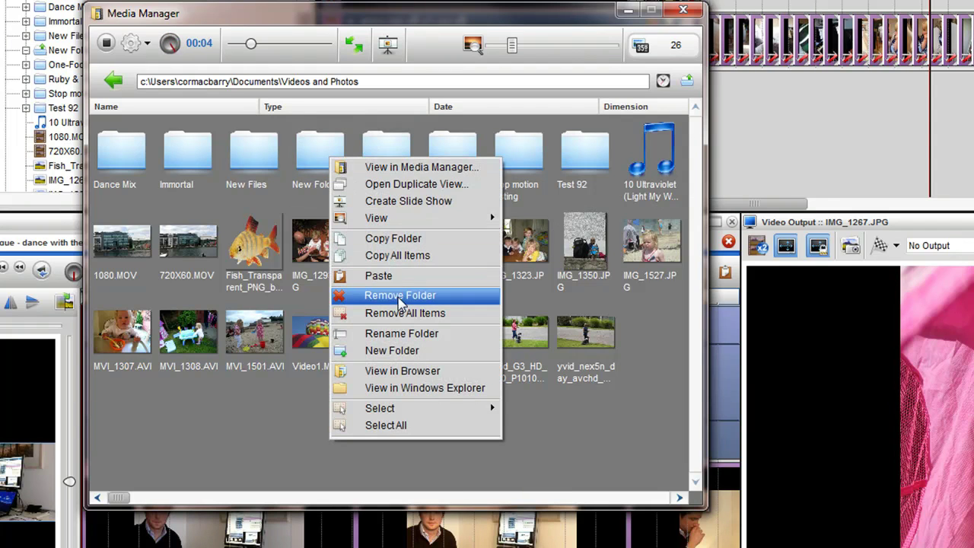
{"action": "left_click", "coordinate": [398, 297]}
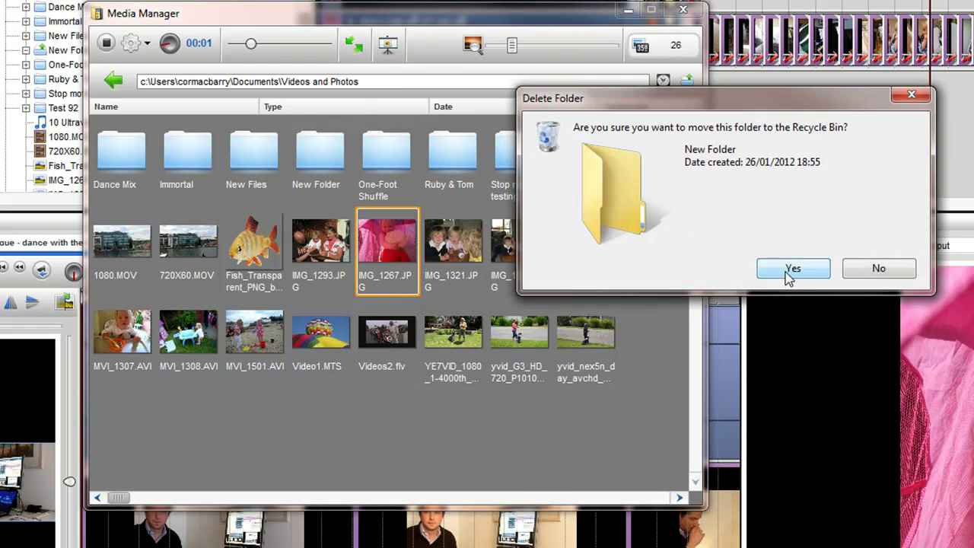
{"action": "left_click", "coordinate": [792, 268]}
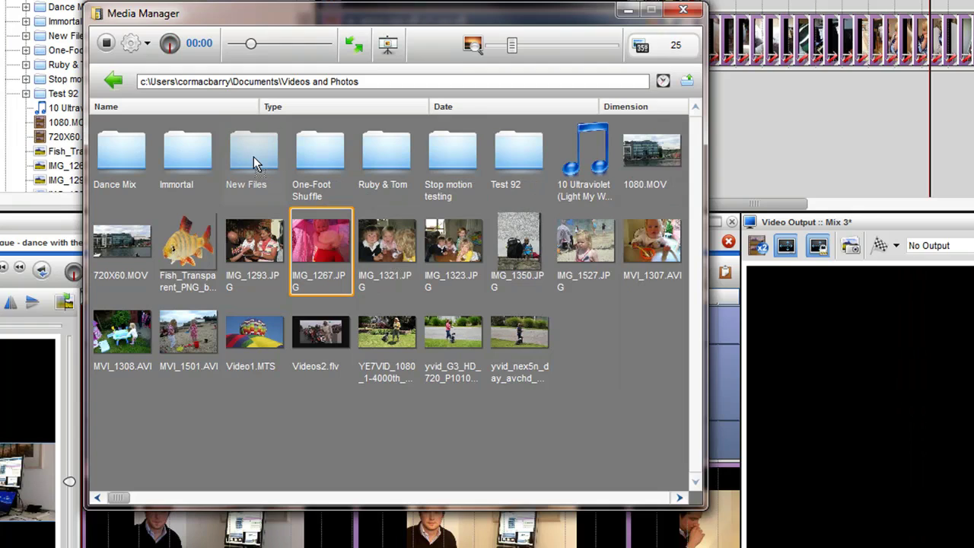
{"action": "left_click_drag", "start_coordinate": [320, 251], "coordinate": [255, 164]}
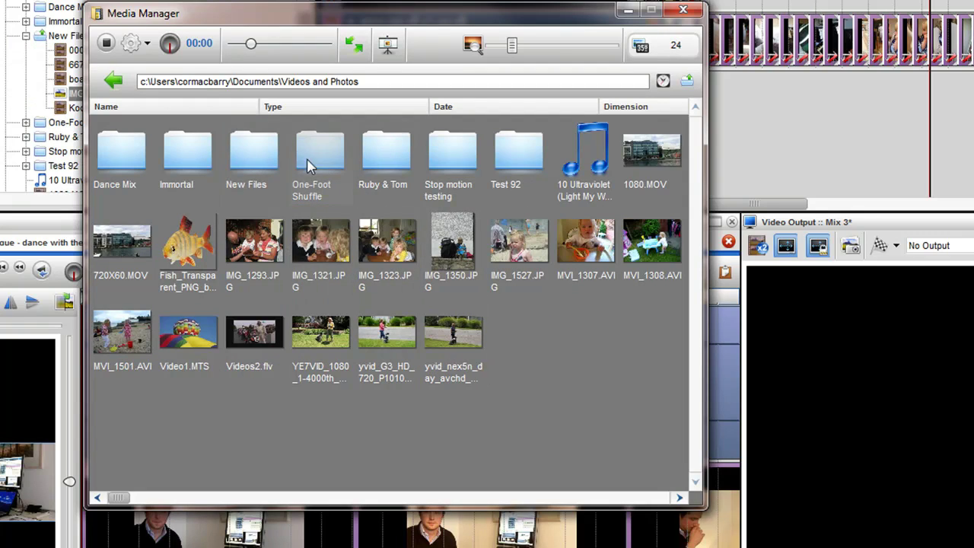
Step: Open a duplicate view of Videos and Photos and place the two windows side by side
{"action": "right_click", "coordinate": [284, 127]}
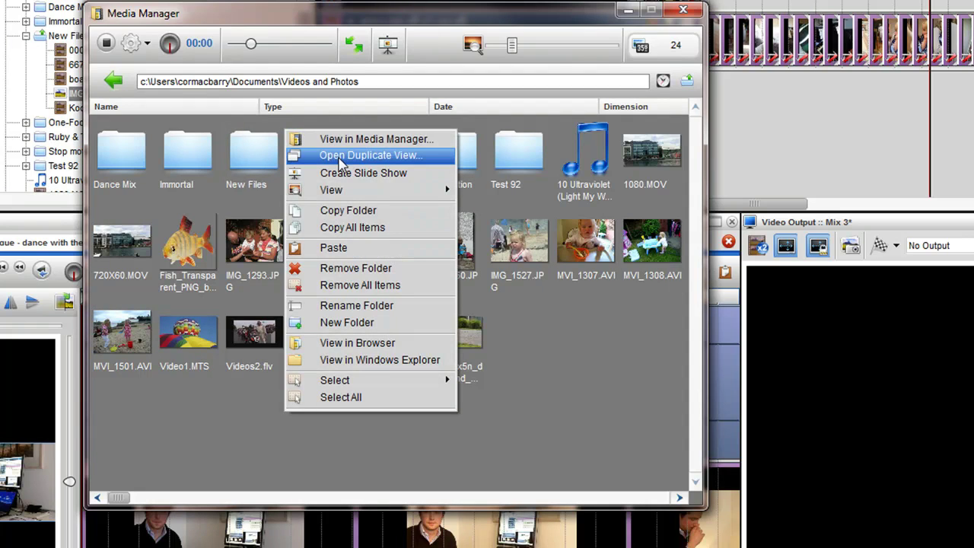
{"action": "left_click", "coordinate": [342, 156]}
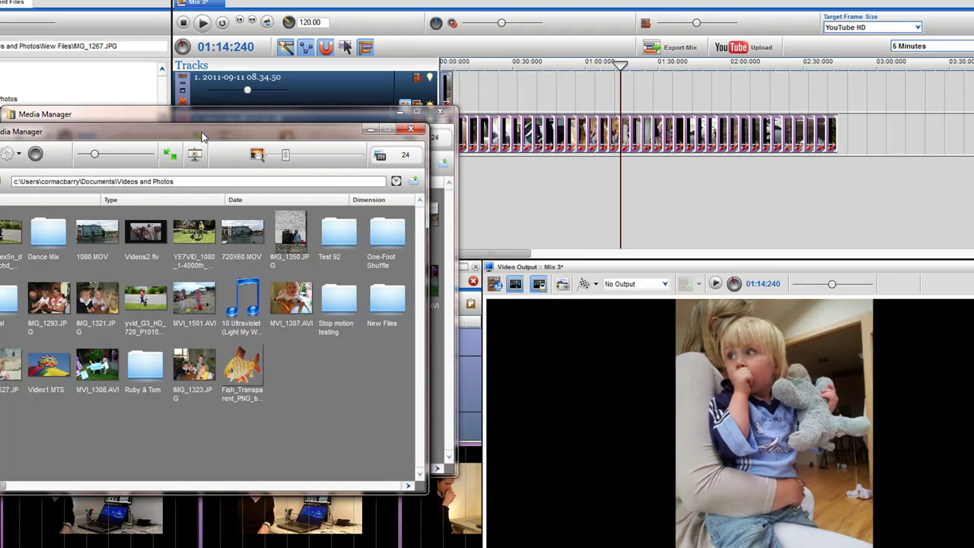
{"action": "left_click_drag", "start_coordinate": [202, 137], "coordinate": [731, 133]}
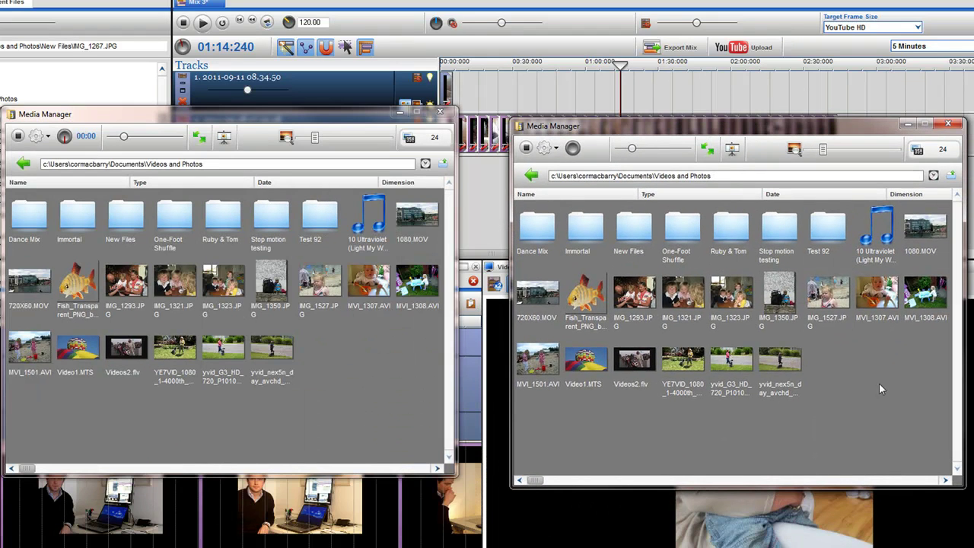
Step: Create a new folder named Ruby in the second view
{"action": "right_click", "coordinate": [849, 368]}
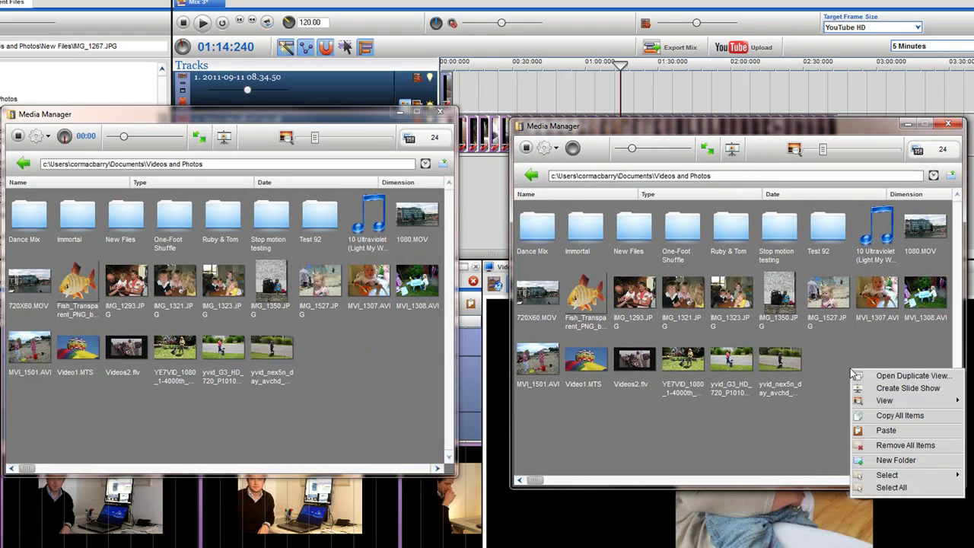
{"action": "left_click", "coordinate": [897, 461]}
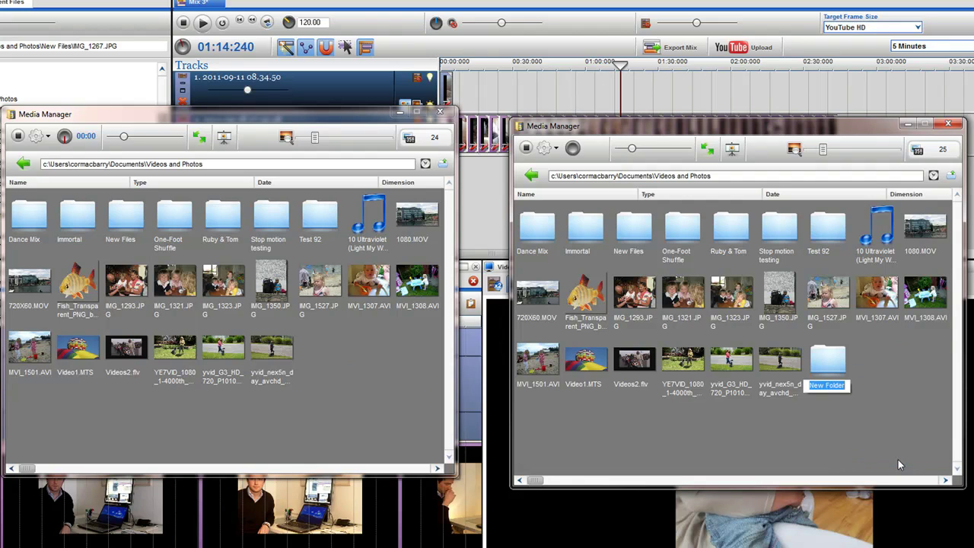
{"action": "type", "text": "Ruby"}
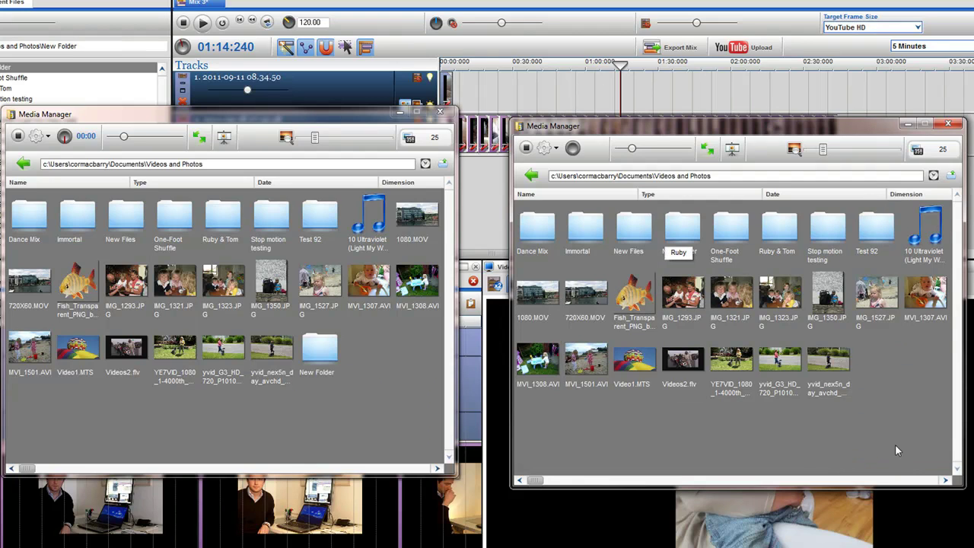
{"action": "key", "text": "Return"}
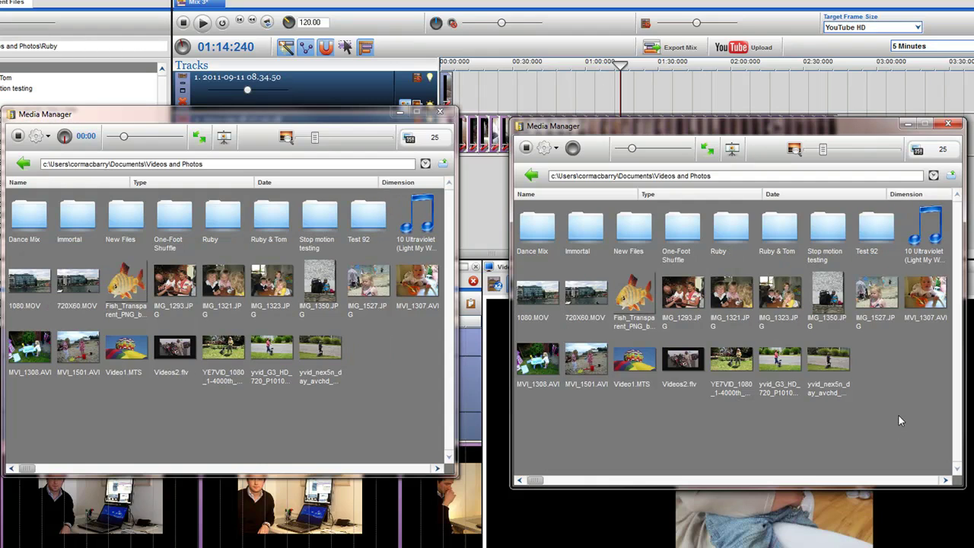
Step: Open Ruby on the right and copy IMG_1293, IMG_1321, IMG_1323, IMG_1527 and MVI_1307.AVI
{"action": "double_click", "coordinate": [724, 232]}
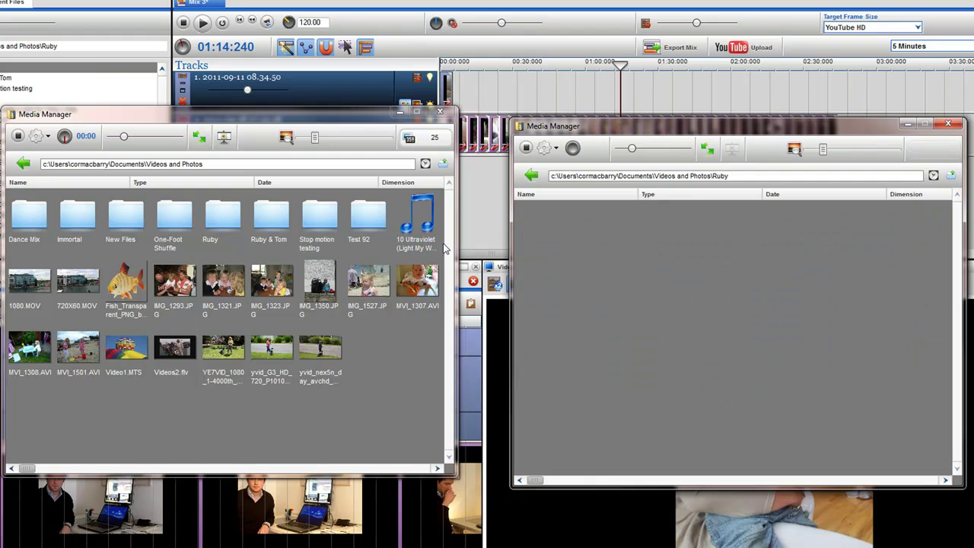
{"action": "left_click", "coordinate": [184, 287]}
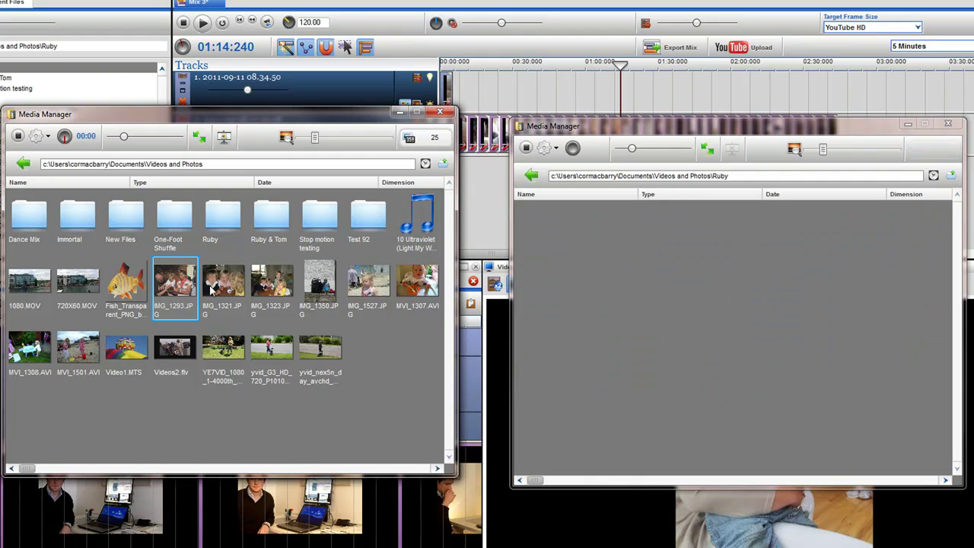
{"action": "left_click", "coordinate": [222, 293], "text": "ctrl"}
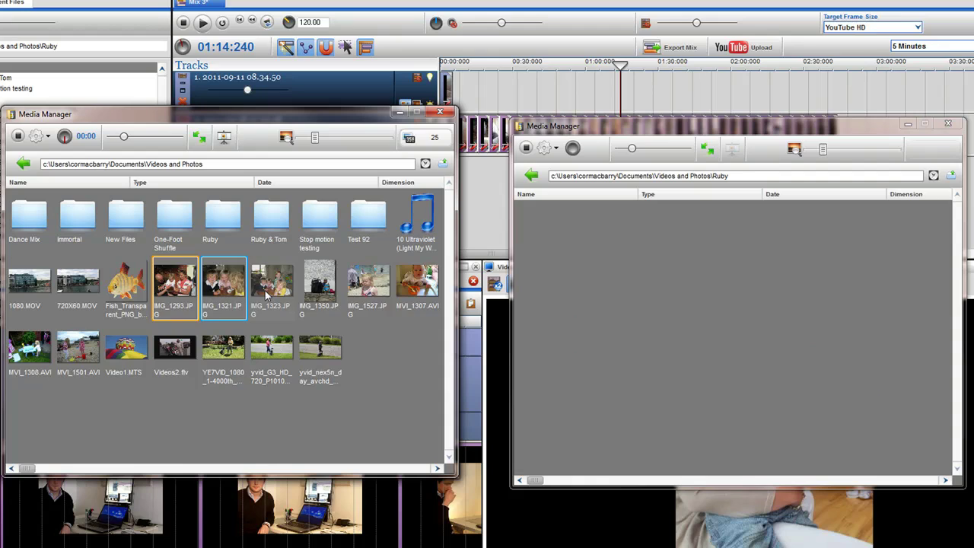
{"action": "left_click", "coordinate": [268, 293], "text": "ctrl"}
{"action": "left_click", "coordinate": [367, 289], "text": "ctrl"}
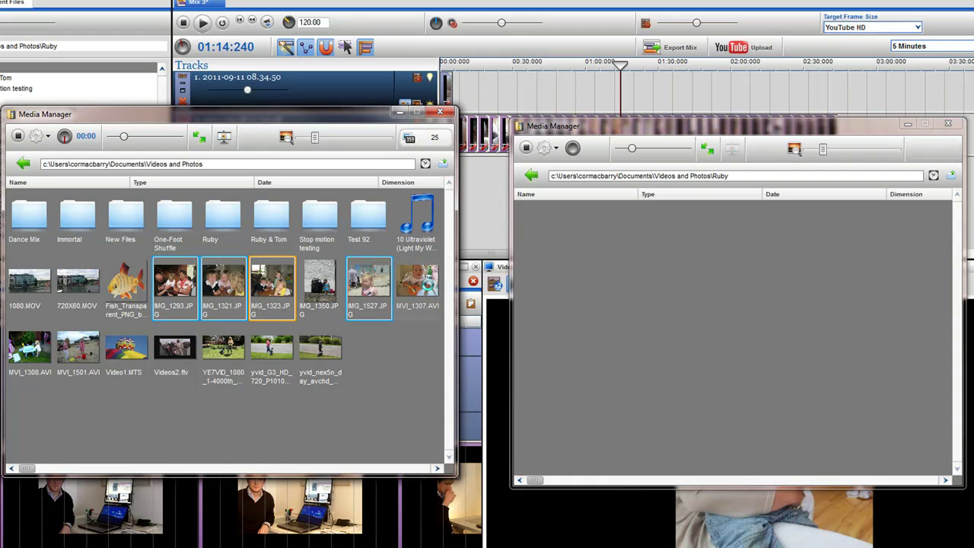
{"action": "left_click", "coordinate": [422, 287], "text": "ctrl"}
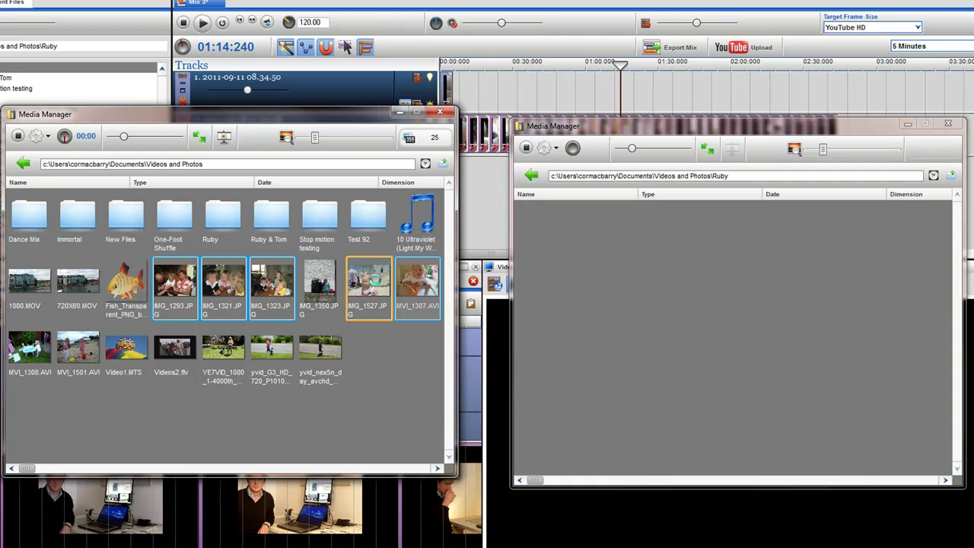
{"action": "right_click", "coordinate": [376, 280]}
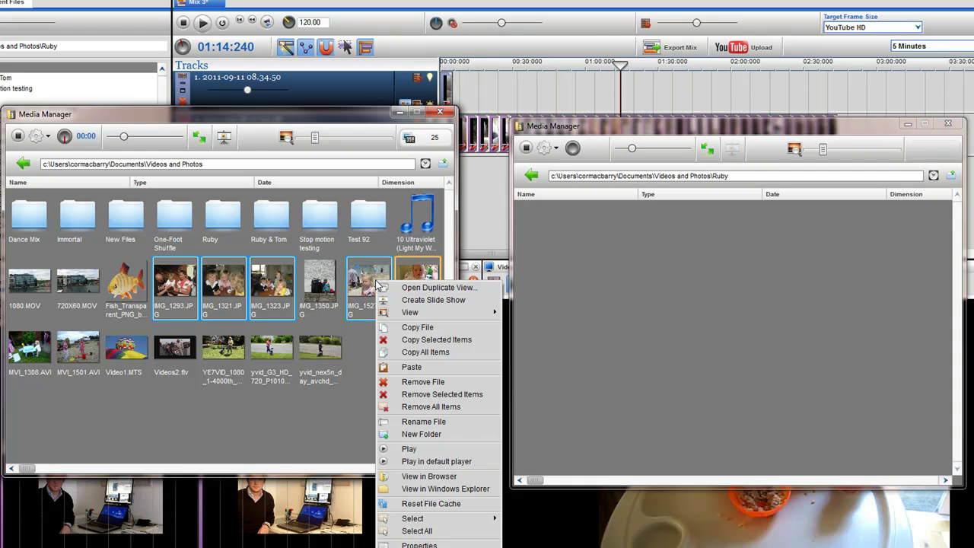
{"action": "left_click", "coordinate": [404, 341]}
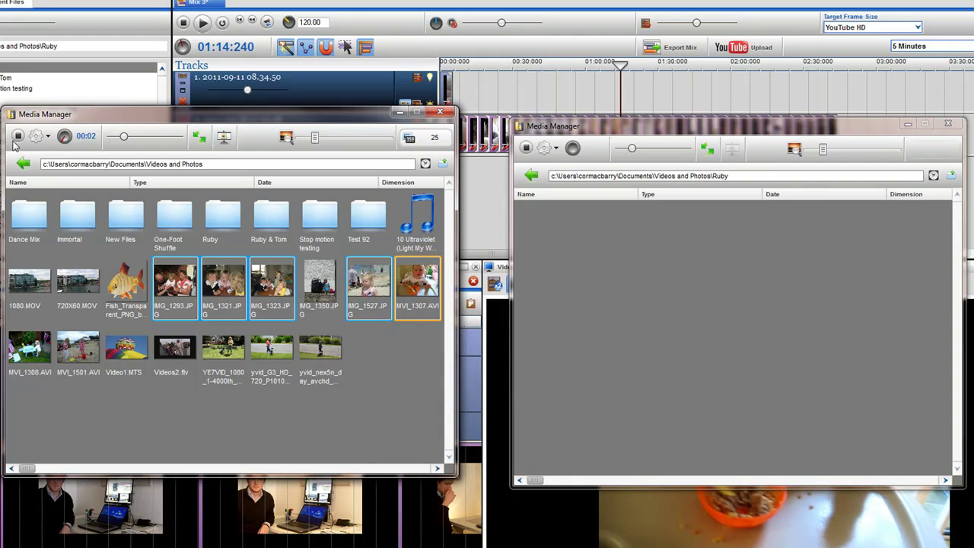
Step: Paste the five files into Ruby, then deselect and close the original folder view
{"action": "right_click", "coordinate": [608, 261]}
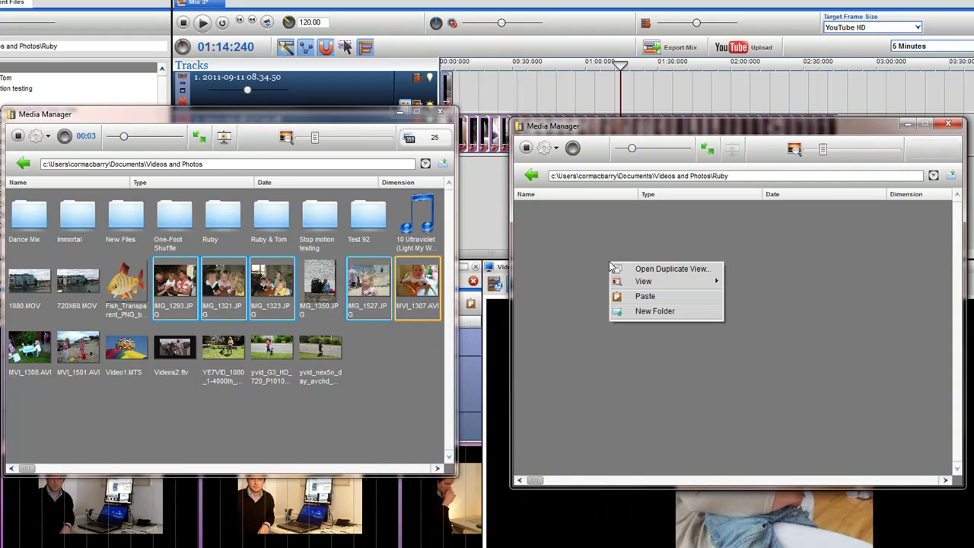
{"action": "left_click", "coordinate": [643, 296]}
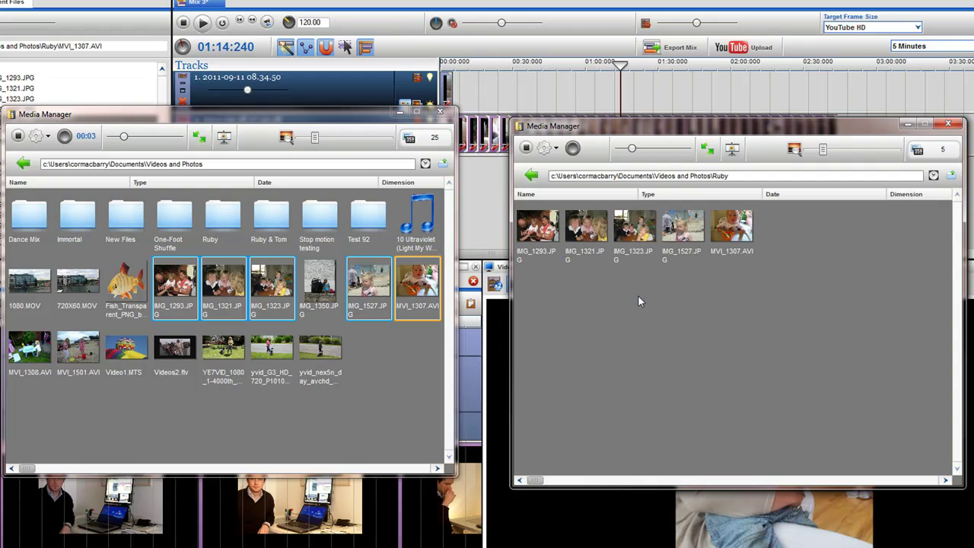
{"action": "left_click", "coordinate": [397, 285]}
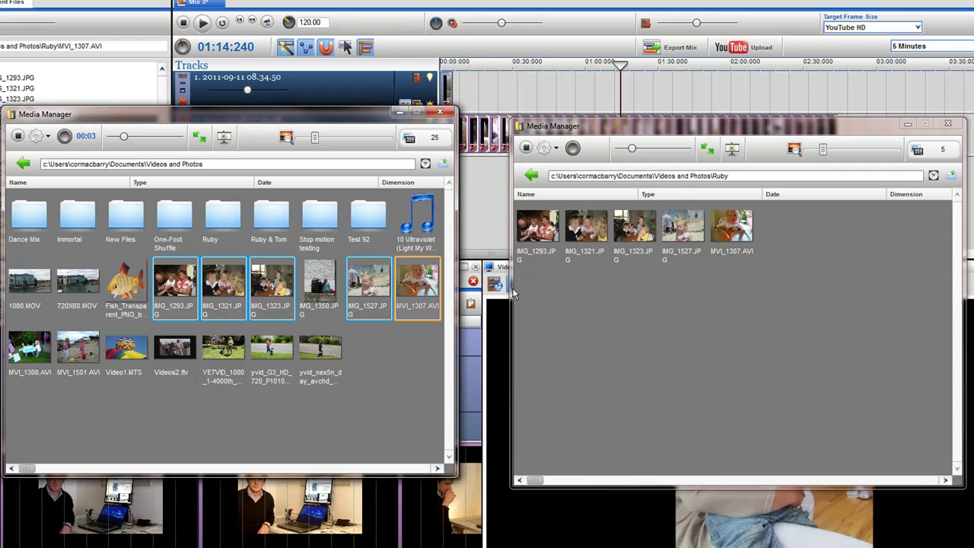
{"action": "left_click", "coordinate": [371, 332]}
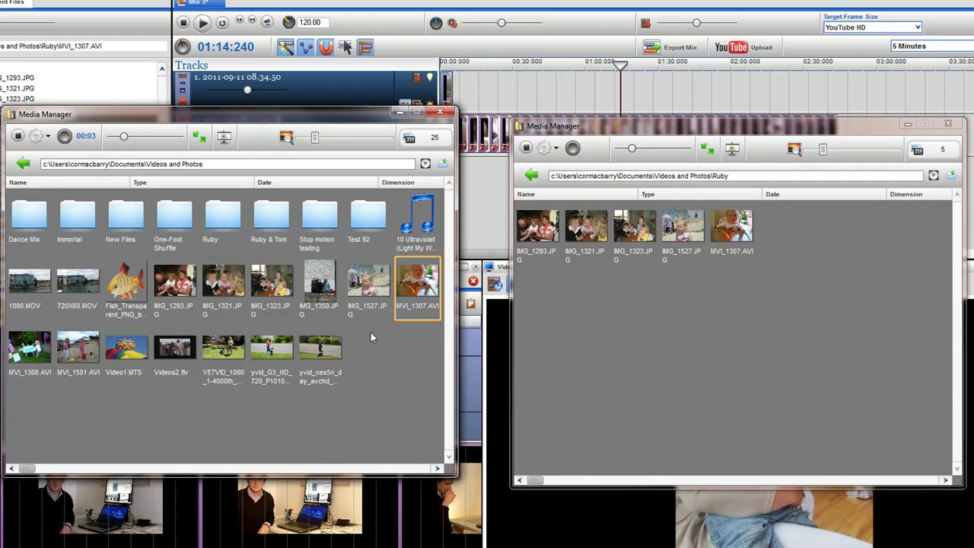
{"action": "left_click", "coordinate": [440, 112]}
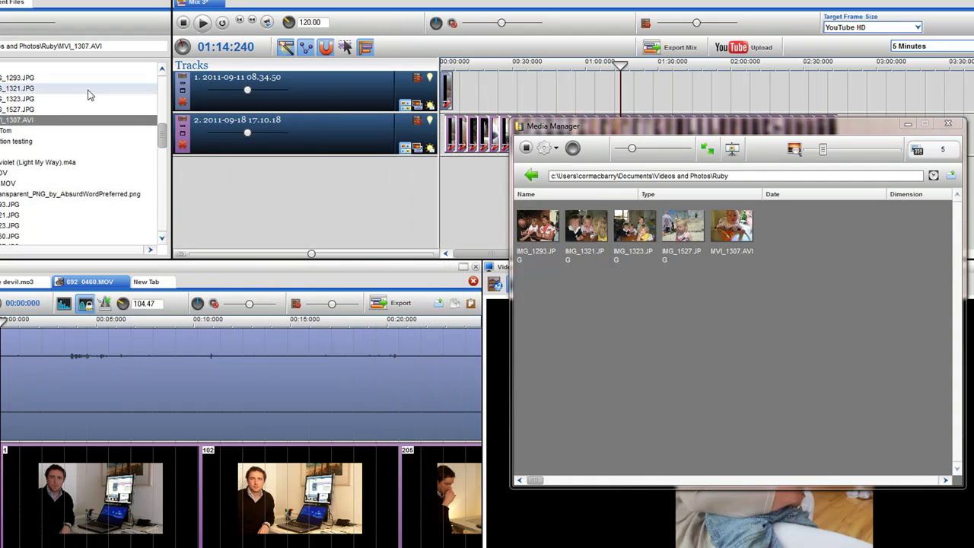
{"action": "scroll", "coordinate": [39, 197], "scroll_direction": "down", "scroll_amount": 1}
{"action": "scroll", "coordinate": [40, 198], "scroll_direction": "down", "scroll_amount": 3}
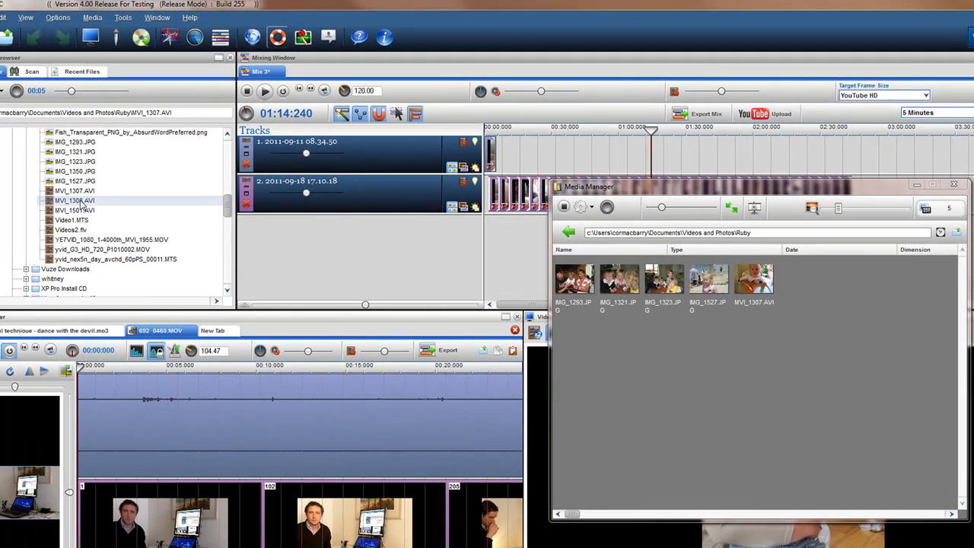
{"action": "left_click_drag", "start_coordinate": [55, 185], "coordinate": [566, 364]}
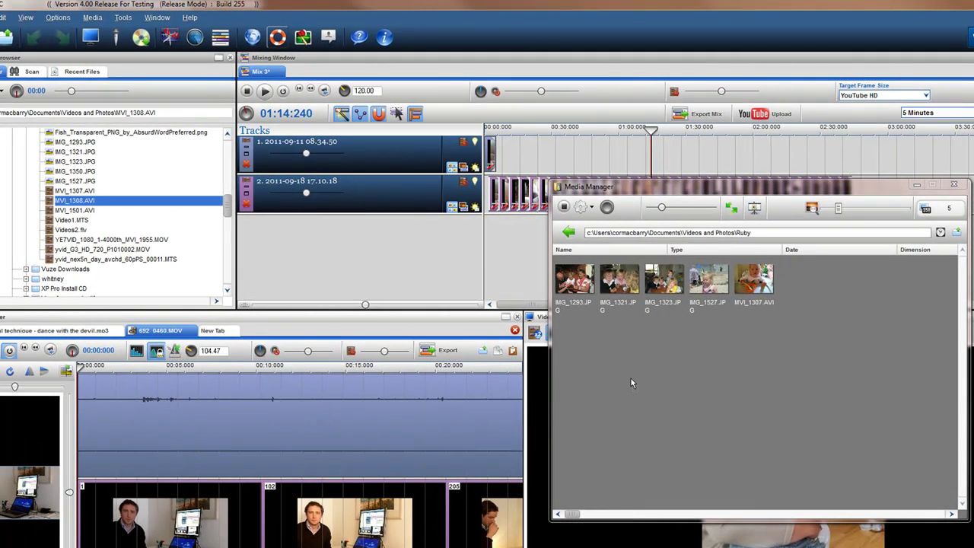